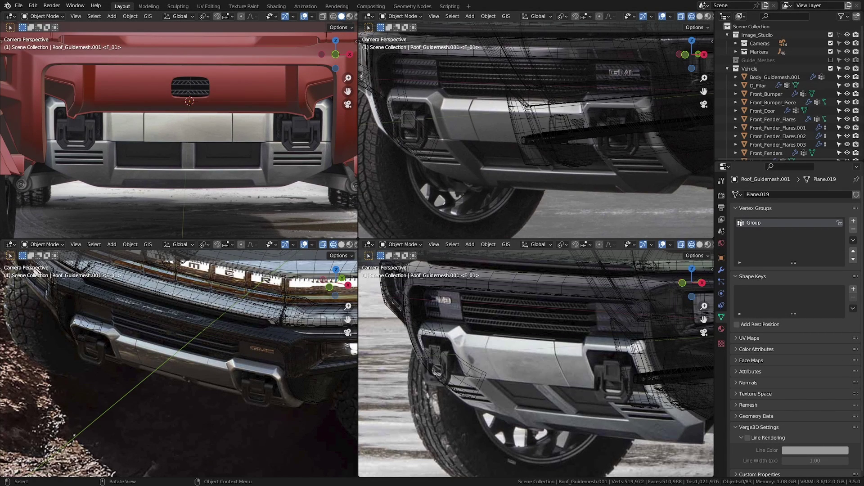
Switch the lower-left camera view to solid shading and open the front bumper mesh for editing
{"action": "scroll", "coordinate": [181, 336], "scroll_direction": "up", "scroll_amount": 2}
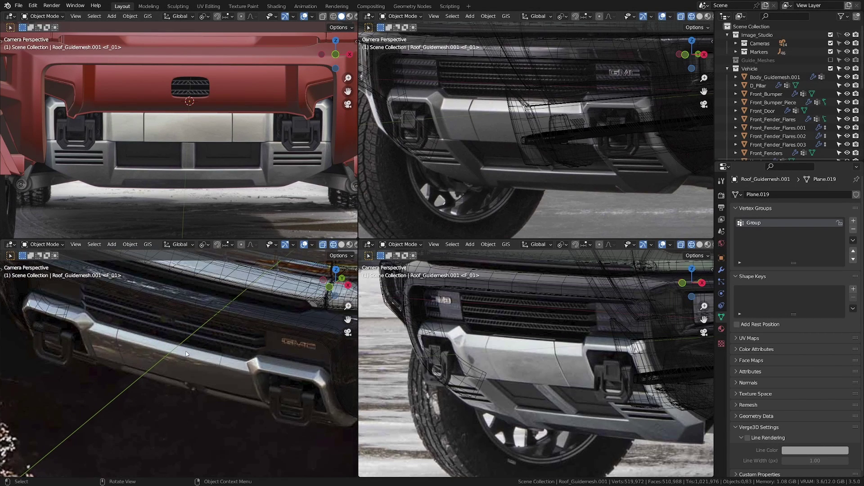
{"action": "middle_click_drag", "start_coordinate": [181, 335], "coordinate": [192, 350], "text": "shift"}
{"action": "scroll", "coordinate": [192, 350], "scroll_direction": "up", "scroll_amount": 1}
{"action": "key", "text": "shift+z"}
{"action": "left_click", "coordinate": [183, 309]}
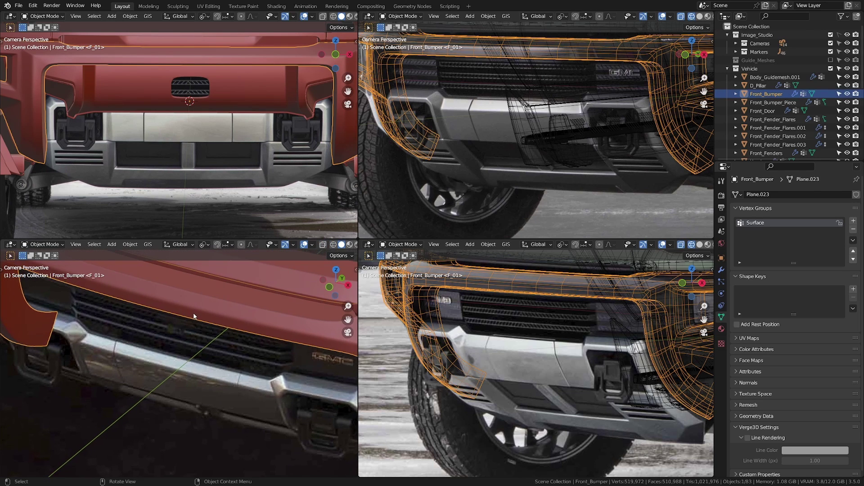
{"action": "scroll", "coordinate": [183, 309], "scroll_direction": "up", "scroll_amount": 2}
{"action": "key", "text": "Tab"}
Duplicate the bumper's lower edge segment beside the centreline and place the copy near the silver trim's upper edge
{"action": "scroll", "coordinate": [153, 291], "scroll_direction": "up", "scroll_amount": 4}
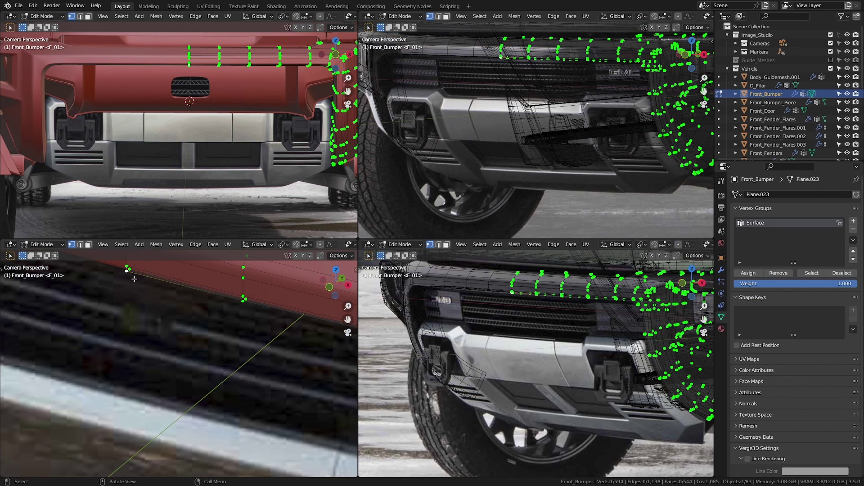
{"action": "left_click", "coordinate": [243, 299], "text": "shift"}
{"action": "scroll", "coordinate": [232, 306], "scroll_direction": "down", "scroll_amount": 3}
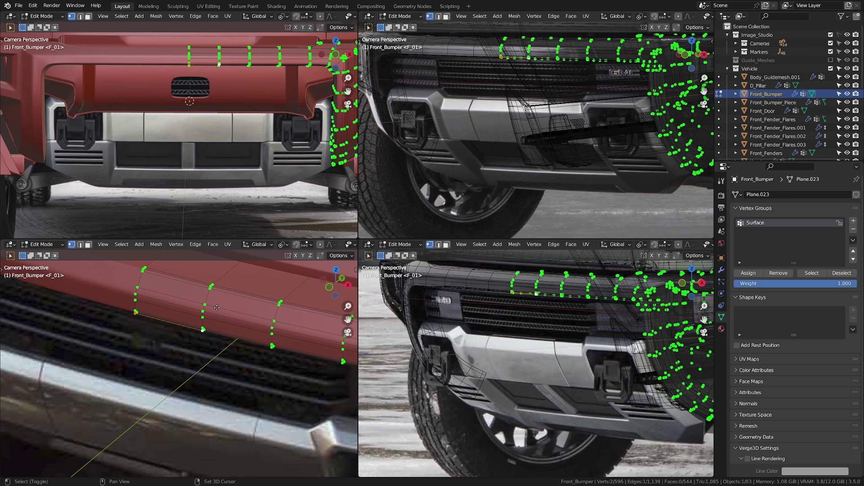
{"action": "key", "text": "shift+d"}
{"action": "left_click", "coordinate": [228, 380]}
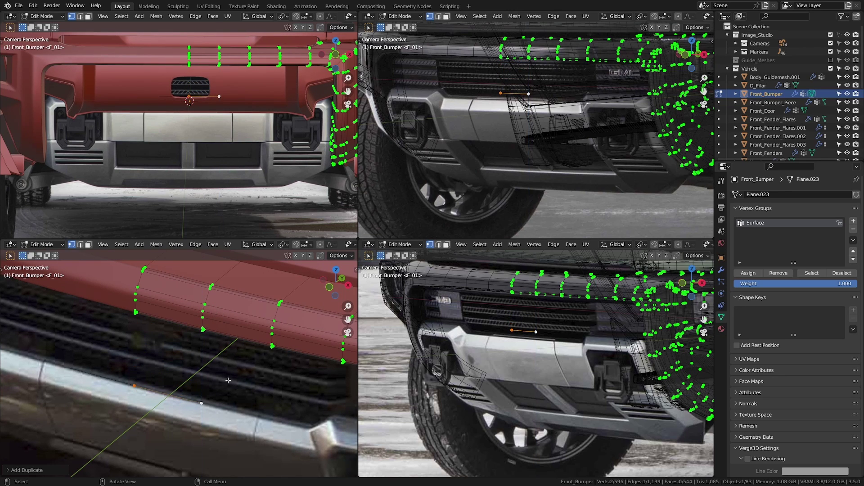
Separate the duplicated edge into its own object and select that object
{"action": "key", "text": "p"}
{"action": "left_click", "coordinate": [231, 361]}
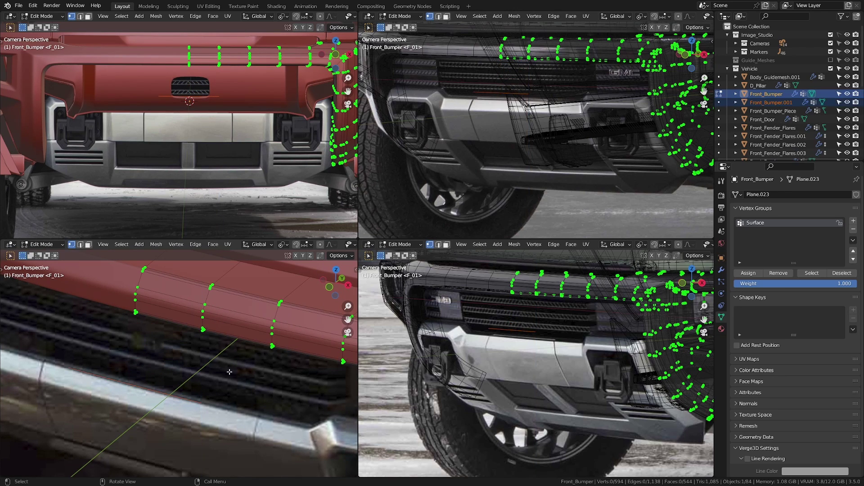
{"action": "key", "text": "Tab"}
{"action": "left_click", "coordinate": [186, 401]}
Show the front camera view as wireframe and lower the separated edge along Z onto the silver trim's top line
{"action": "middle_click_drag", "start_coordinate": [223, 150], "coordinate": [203, 182], "text": "shift"}
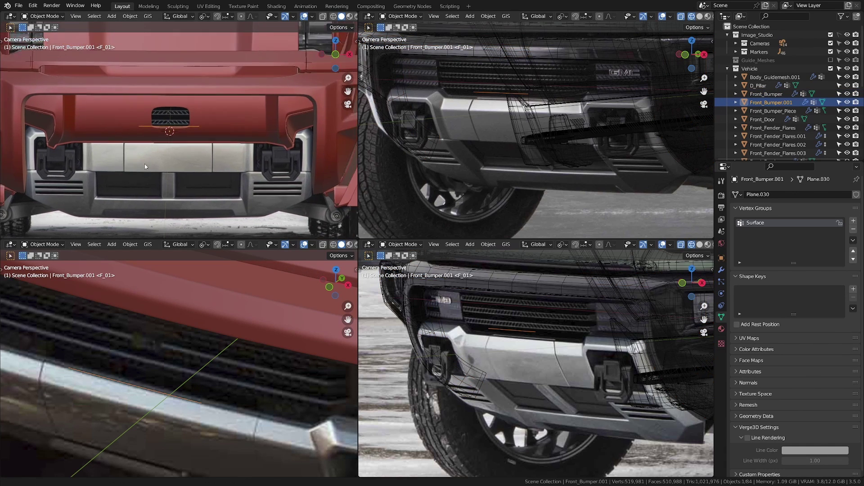
{"action": "scroll", "coordinate": [203, 181], "scroll_direction": "up", "scroll_amount": 3}
{"action": "key", "text": "z"}
{"action": "left_click", "coordinate": [196, 163]}
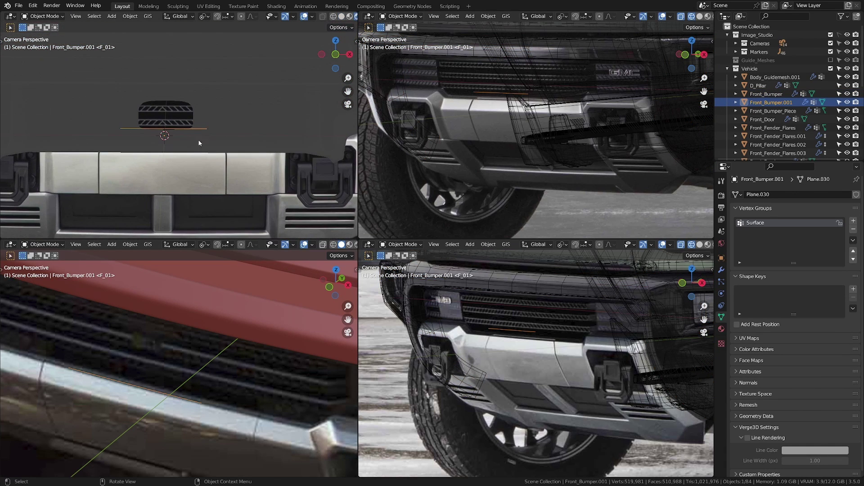
{"action": "key", "text": "KP_Divide"}
{"action": "middle_click_drag", "start_coordinate": [204, 370], "coordinate": [209, 376], "text": "shift"}
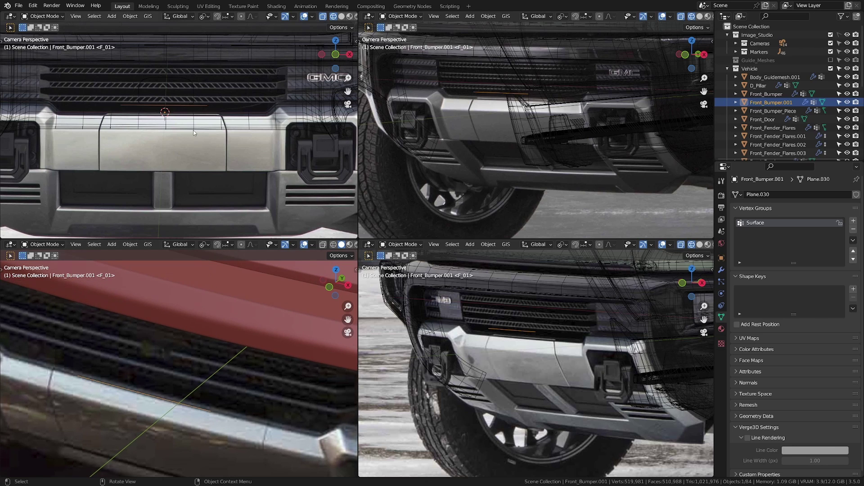
{"action": "key", "text": "g"}
{"action": "key", "text": "z"}
{"action": "left_click", "coordinate": [220, 128]}
{"action": "middle_click_drag", "start_coordinate": [219, 128], "coordinate": [202, 155], "text": "shift"}
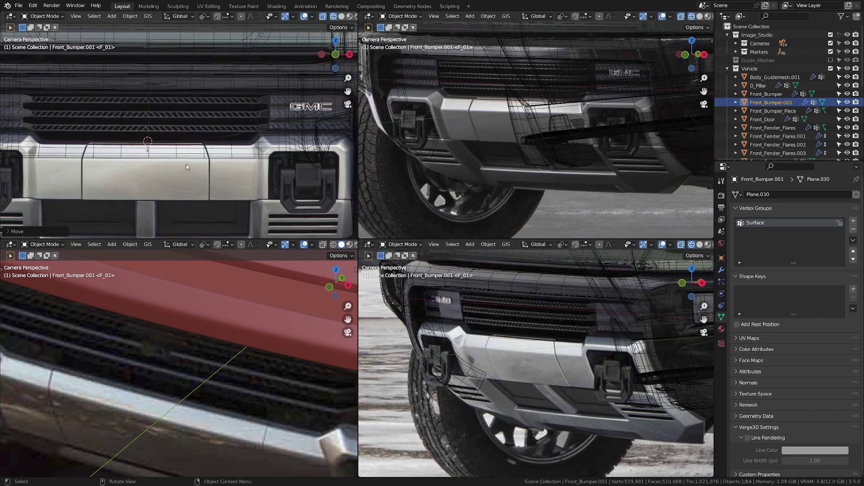
Open the separated edge for editing and move it along Y to match the trim in the other camera views
{"action": "scroll", "coordinate": [202, 155], "scroll_direction": "up", "scroll_amount": 5}
{"action": "key", "text": "Tab"}
{"action": "middle_click_drag", "start_coordinate": [188, 379], "coordinate": [189, 324], "text": "shift"}
{"action": "scroll", "coordinate": [183, 324], "scroll_direction": "up", "scroll_amount": 2}
{"action": "key", "text": "g"}
{"action": "key", "text": "y"}
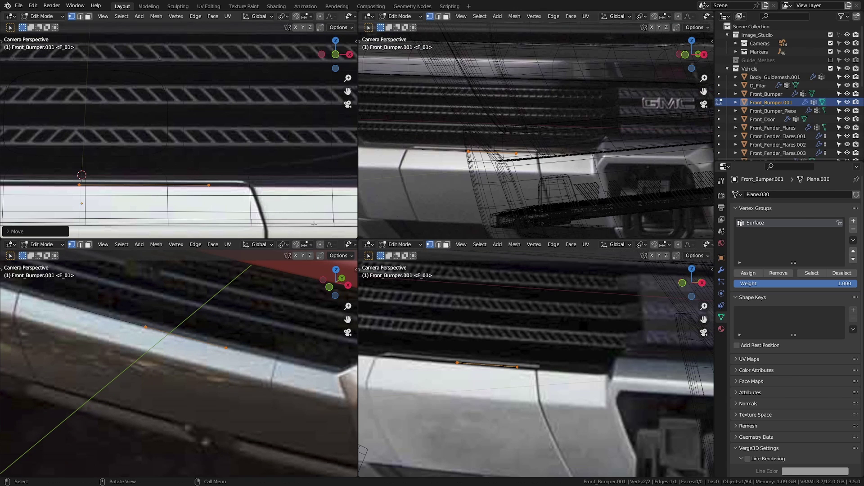
Move the edge's outer vertex about 0.81 m along X toward the inner corner of the tow hook surround
{"action": "scroll", "coordinate": [232, 317], "scroll_direction": "down", "scroll_amount": 5}
{"action": "scroll", "coordinate": [208, 322], "scroll_direction": "up", "scroll_amount": 4}
{"action": "middle_click_drag", "start_coordinate": [237, 353], "coordinate": [203, 322], "text": "shift"}
{"action": "left_click", "coordinate": [192, 319]}
{"action": "key", "text": "g"}
{"action": "key", "text": "x"}
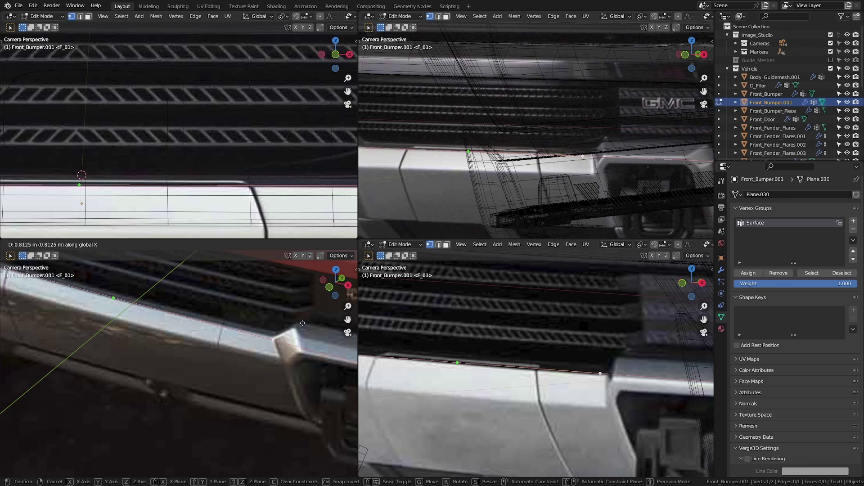
{"action": "left_click", "coordinate": [306, 318]}
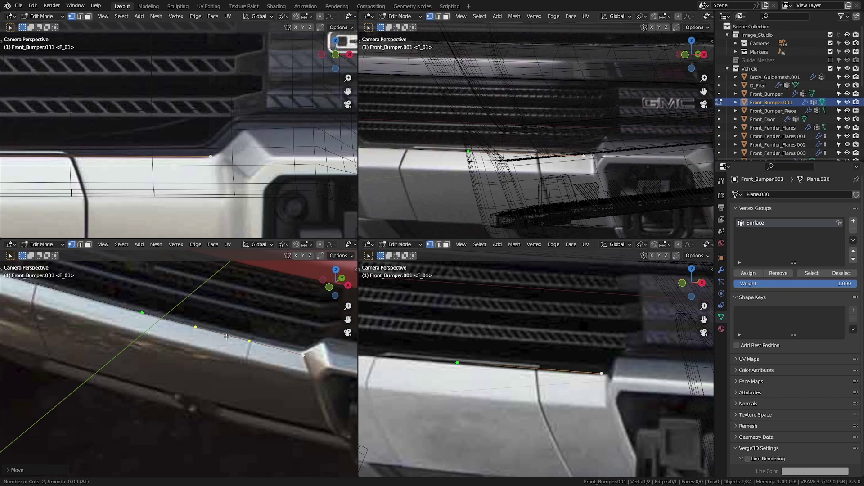
Add two loop cuts to the long edge and move the new vertices along Y to follow the trim's curve
{"action": "left_click", "coordinate": [227, 336]}
{"action": "middle_click_drag", "start_coordinate": [231, 334], "coordinate": [206, 362], "text": "shift"}
{"action": "scroll", "coordinate": [207, 361], "scroll_direction": "up", "scroll_amount": 4}
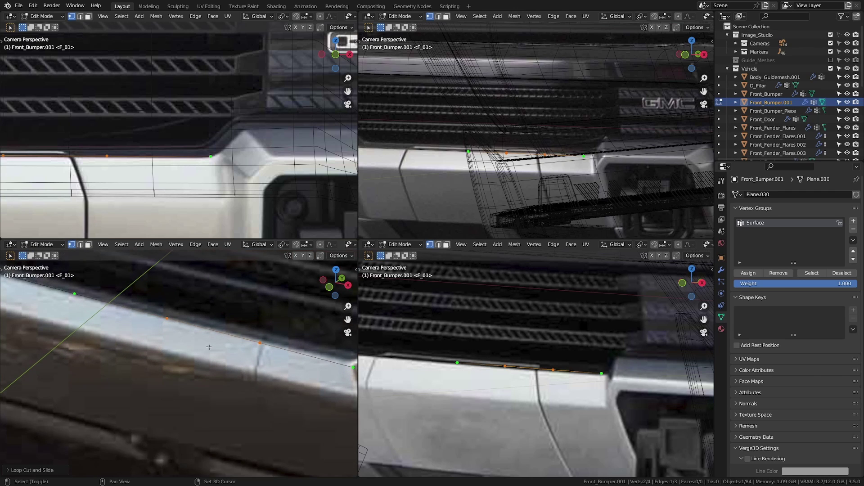
{"action": "key", "text": "g"}
{"action": "key", "text": "y"}
{"action": "left_click", "coordinate": [210, 352]}
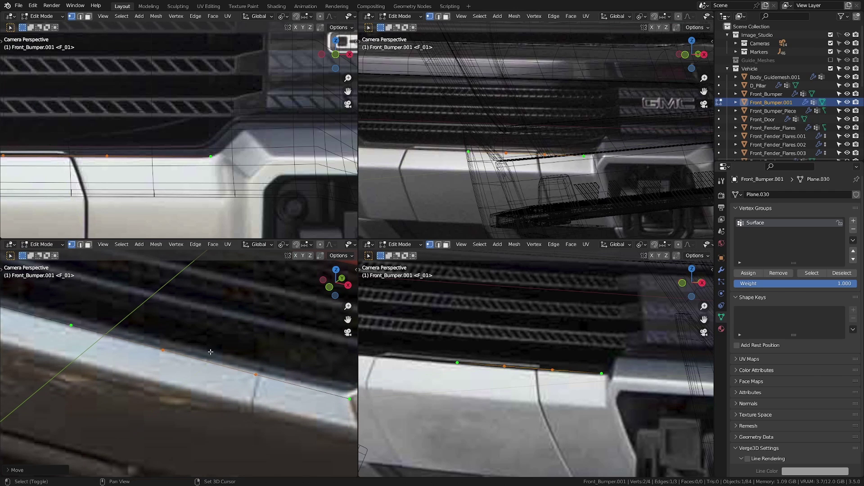
Move the vertex near the trim's panel seam along Y onto the curved top line
{"action": "left_click", "coordinate": [248, 376]}
{"action": "key", "text": "g"}
{"action": "key", "text": "y"}
{"action": "left_click", "coordinate": [260, 362]}
Fine-tune the outer end vertex by about 0.017 m along Y and 0.005 m along X at the surround's inner corner
{"action": "middle_click_drag", "start_coordinate": [262, 362], "coordinate": [195, 350], "text": "shift"}
{"action": "left_click", "coordinate": [276, 385]}
{"action": "key", "text": "g"}
{"action": "key", "text": "y"}
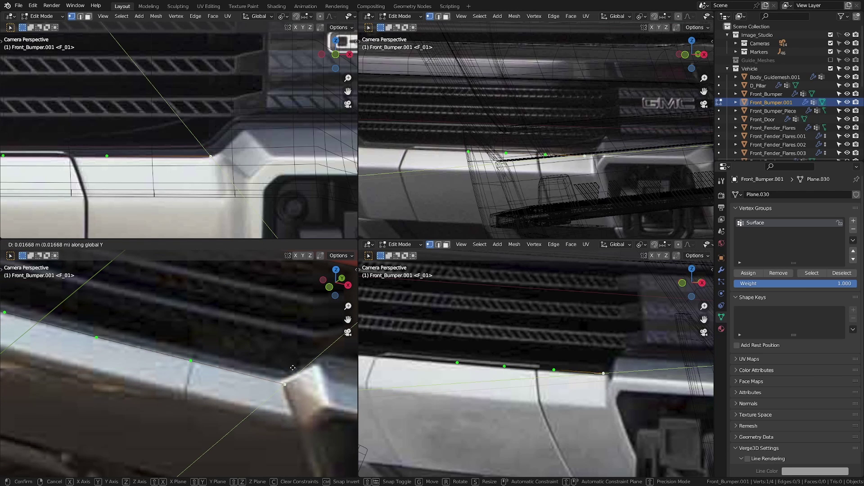
{"action": "left_click", "coordinate": [294, 373]}
{"action": "key", "text": "g"}
{"action": "key", "text": "x"}
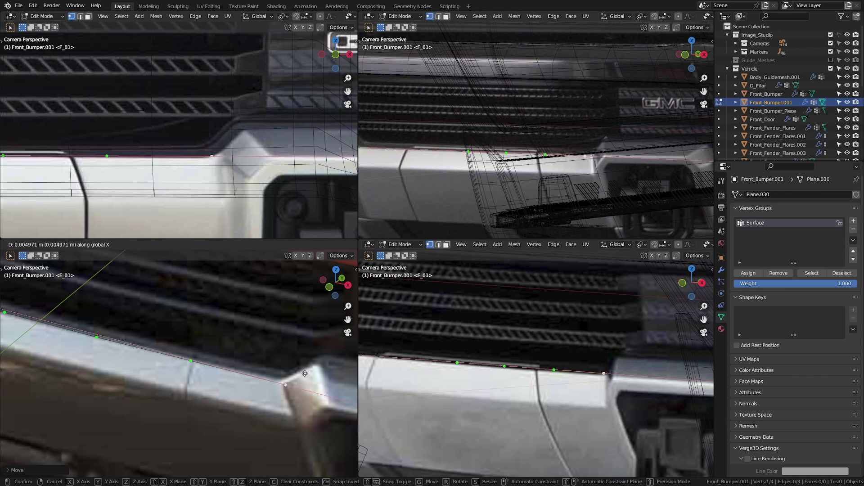
{"action": "left_click", "coordinate": [305, 373]}
Select all vertices of the edge strip and space them evenly
{"action": "scroll", "coordinate": [293, 371], "scroll_direction": "down", "scroll_amount": 3}
{"action": "key", "text": "a"}
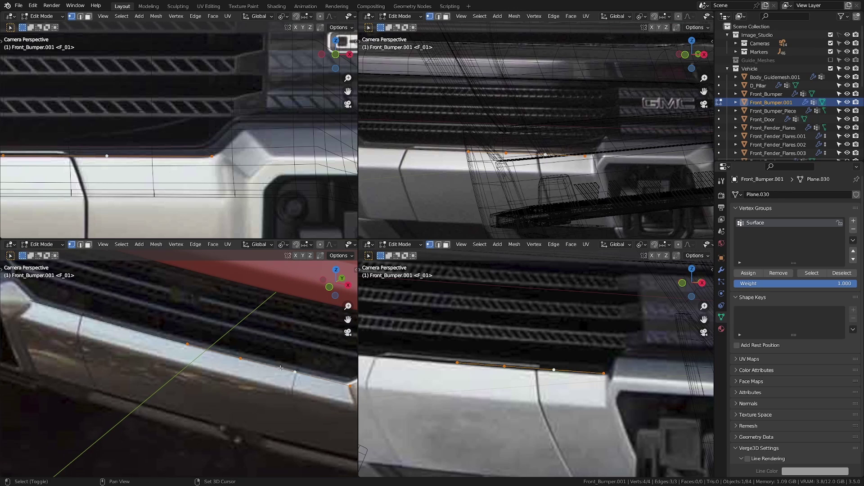
{"action": "middle_click_drag", "start_coordinate": [282, 369], "coordinate": [234, 357], "text": "shift"}
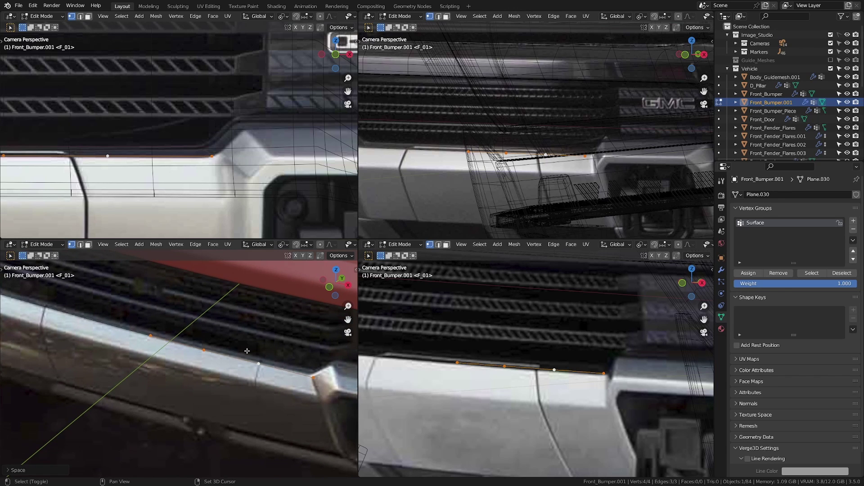
Extrude the outer end vertex and position it on the raised inner corner of the tow hook surround
{"action": "scroll", "coordinate": [246, 350], "scroll_direction": "down", "scroll_amount": 3}
{"action": "scroll", "coordinate": [250, 135], "scroll_direction": "down", "scroll_amount": 2}
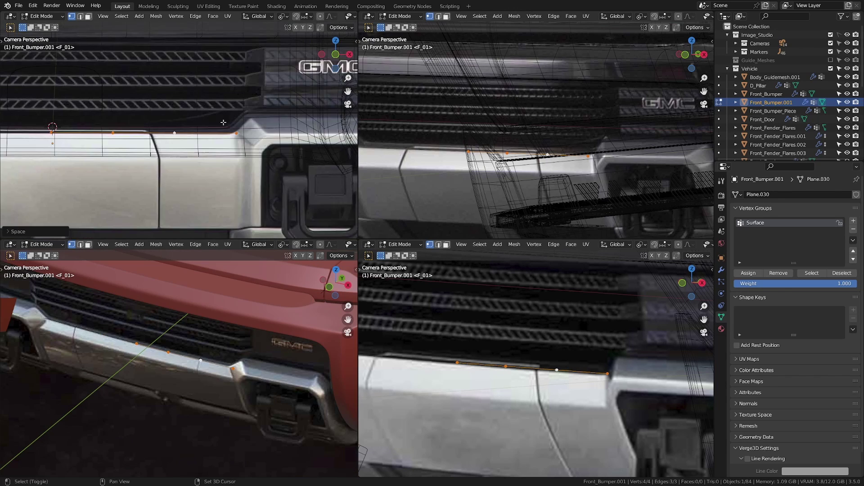
{"action": "left_click", "coordinate": [251, 139]}
{"action": "key", "text": "e"}
{"action": "key", "text": "x"}
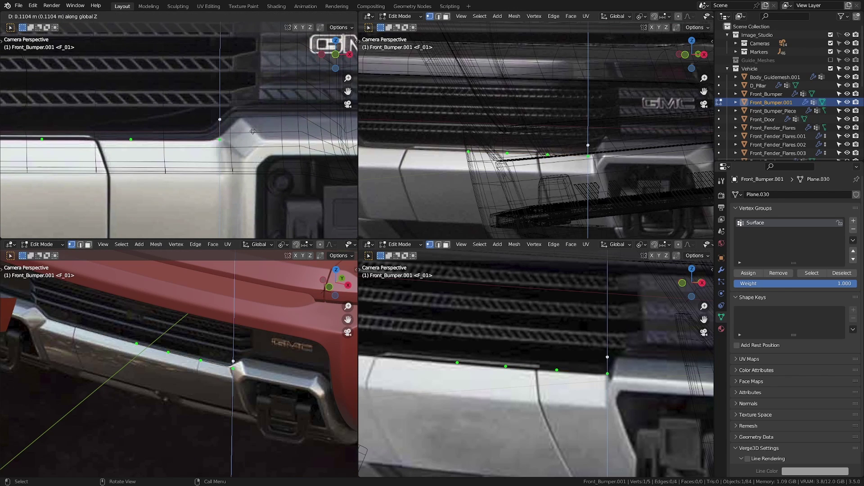
{"action": "left_click", "coordinate": [230, 110]}
{"action": "middle_click_drag", "start_coordinate": [253, 133], "coordinate": [134, 91], "text": "shift"}
{"action": "key", "text": "g"}
{"action": "key", "text": "z"}
{"action": "left_click", "coordinate": [239, 129]}
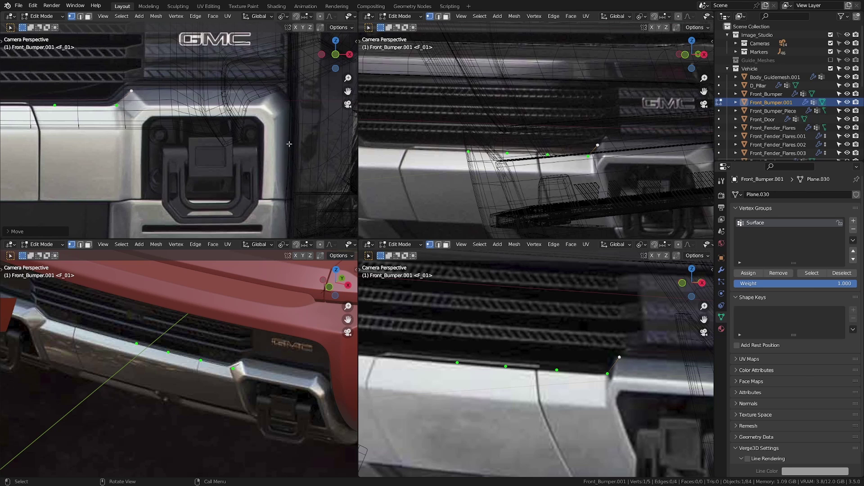
Extrude the raised corner vertex along X across to the surround's upper outer corner
{"action": "scroll", "coordinate": [230, 192], "scroll_direction": "up", "scroll_amount": 1}
{"action": "middle_click_drag", "start_coordinate": [204, 135], "coordinate": [187, 173], "text": "shift"}
{"action": "key", "text": "e"}
{"action": "key", "text": "x"}
{"action": "left_click", "coordinate": [277, 157]}
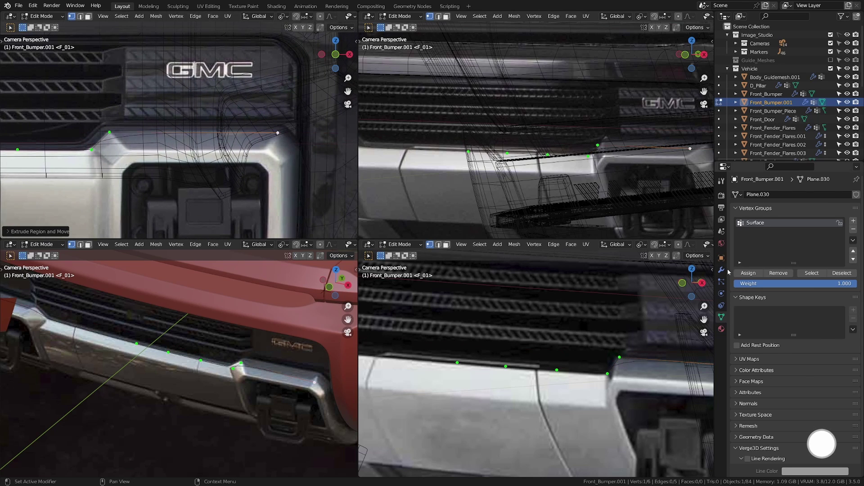
Turn off the Subdivision modifier's viewport display and adjust the outer corner vertex along X
{"action": "left_click", "coordinate": [721, 270]}
{"action": "left_click", "coordinate": [818, 303]}
{"action": "middle_click_drag", "start_coordinate": [268, 196], "coordinate": [242, 191], "text": "shift"}
{"action": "scroll", "coordinate": [666, 350], "scroll_direction": "down", "scroll_amount": 1}
{"action": "middle_click_drag", "start_coordinate": [670, 350], "coordinate": [514, 332], "text": "shift"}
{"action": "middle_click_drag", "start_coordinate": [643, 158], "coordinate": [505, 130], "text": "shift"}
{"action": "scroll", "coordinate": [270, 166], "scroll_direction": "up", "scroll_amount": 1}
{"action": "key", "text": "g"}
{"action": "key", "text": "x"}
{"action": "left_click", "coordinate": [260, 161]}
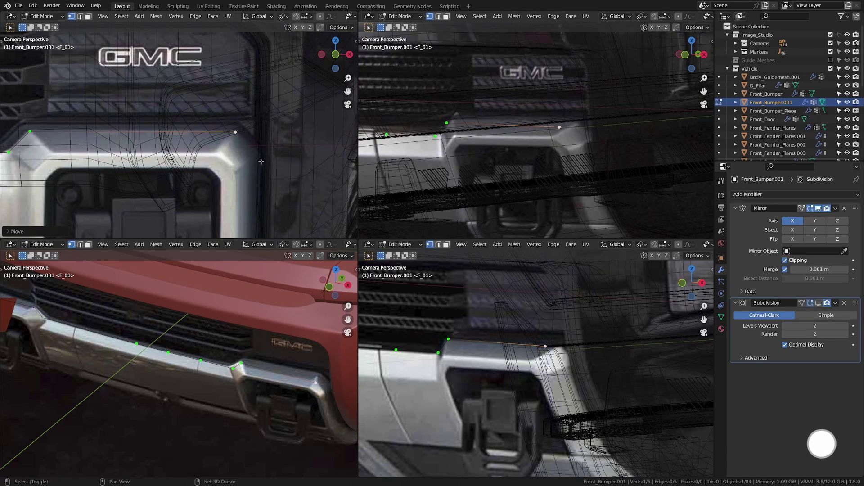
Move the outer corner vertex along Y to match the surround in the angled camera views
{"action": "middle_click_drag", "start_coordinate": [279, 333], "coordinate": [216, 334], "text": "shift"}
{"action": "key", "text": "g"}
{"action": "key", "text": "y"}
{"action": "left_click", "coordinate": [586, 144]}
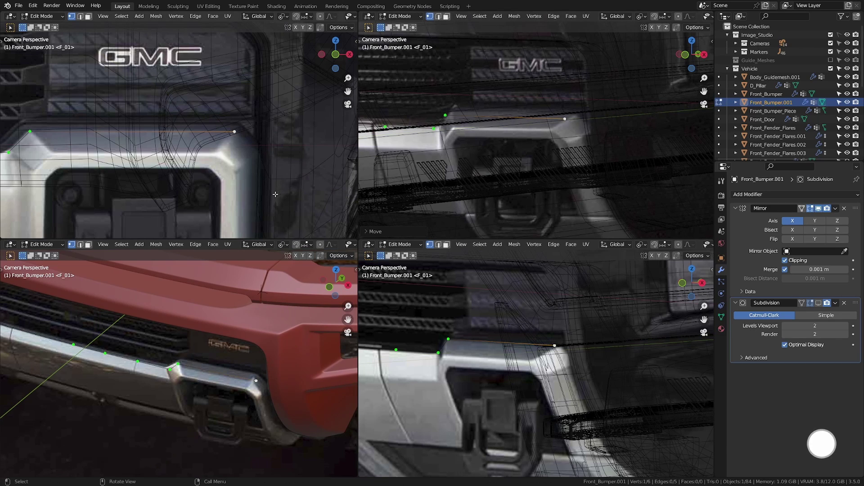
Select the surround's raised inner corner vertex and adjust it along Y to match the references
{"action": "middle_click_drag", "start_coordinate": [276, 193], "coordinate": [303, 206], "text": "shift"}
{"action": "middle_click_drag", "start_coordinate": [36, 158], "coordinate": [173, 165], "text": "shift"}
{"action": "left_click", "coordinate": [203, 150]}
{"action": "key", "text": "g"}
{"action": "key", "text": "y"}
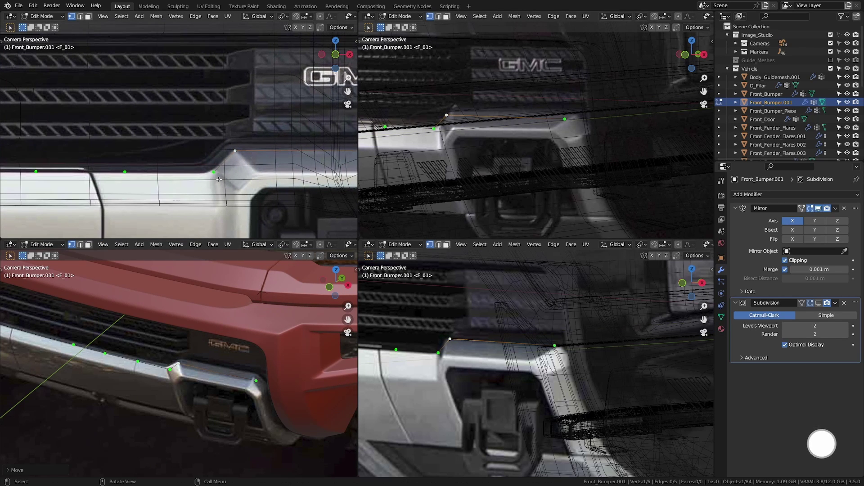
Extrude the upper outer corner vertex down the surround's chamfer and adjust the new vertex along Y
{"action": "left_click", "coordinate": [524, 296]}
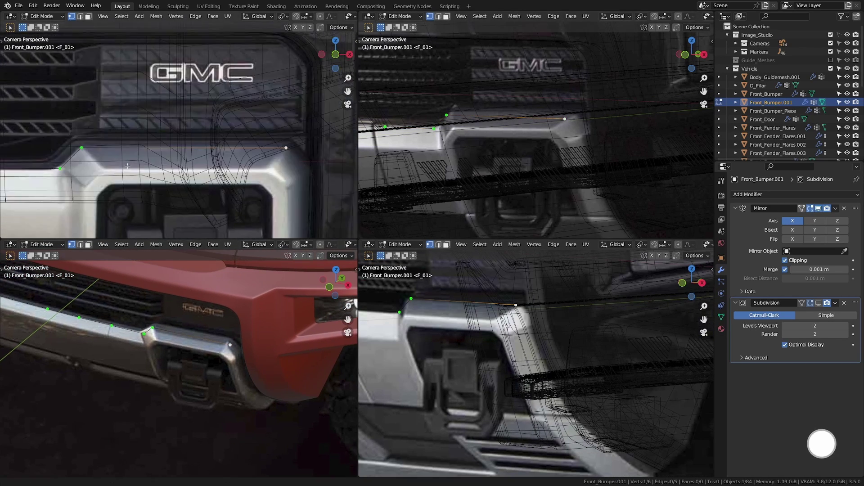
{"action": "key", "text": "e"}
{"action": "key", "text": "y"}
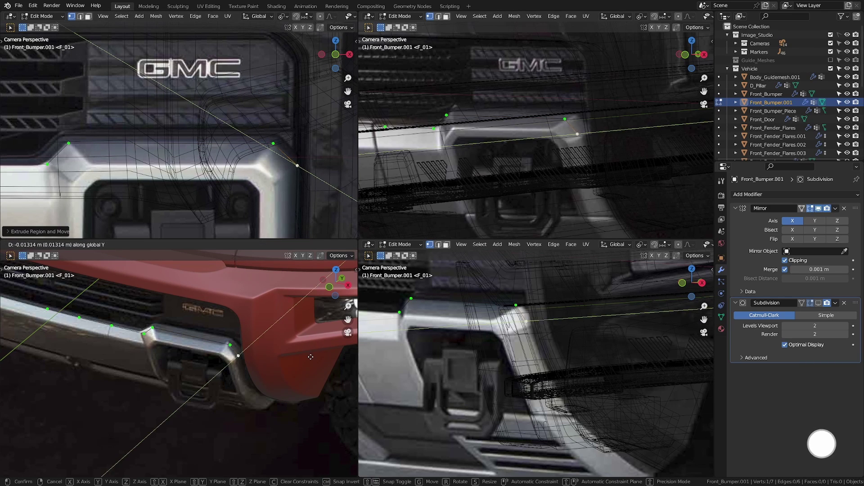
{"action": "left_click", "coordinate": [311, 357]}
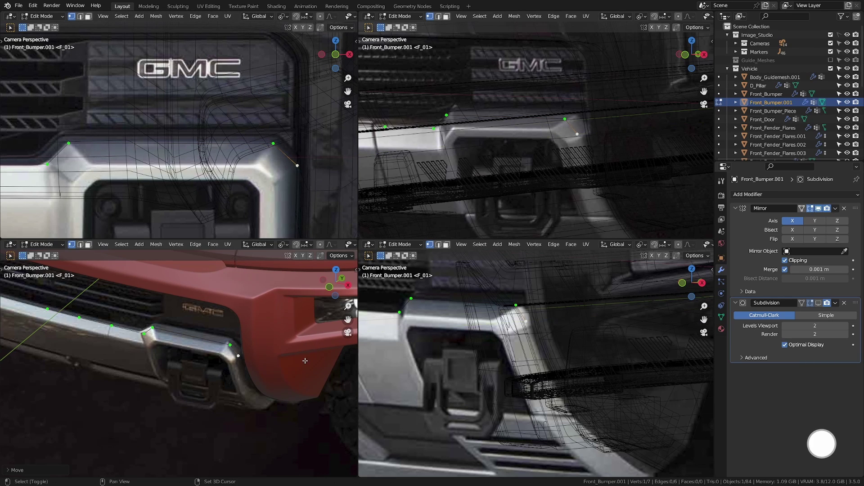
Extrude the chamfer vertex about 0.73 m down along Z to the lower outer side of the surround
{"action": "middle_click_drag", "start_coordinate": [329, 348], "coordinate": [308, 297], "text": "shift"}
{"action": "scroll", "coordinate": [563, 144], "scroll_direction": "down", "scroll_amount": 1}
{"action": "middle_click_drag", "start_coordinate": [562, 144], "coordinate": [542, 113], "text": "shift"}
{"action": "key", "text": "e"}
{"action": "key", "text": "z"}
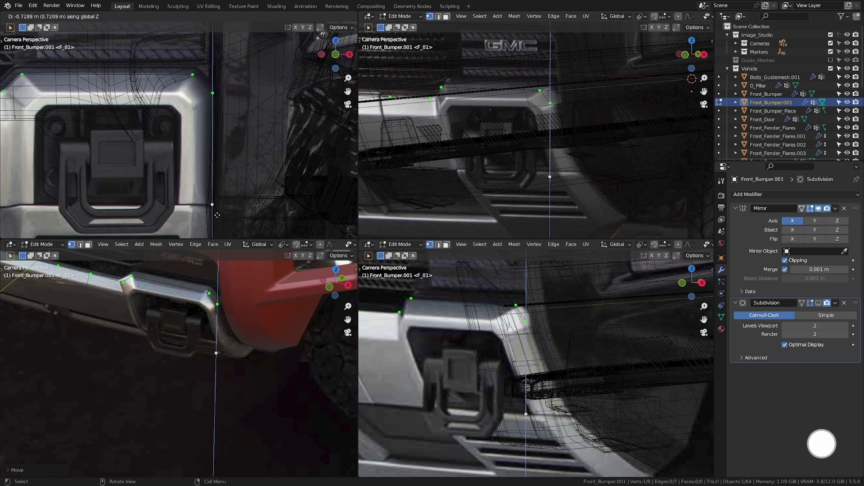
{"action": "left_click", "coordinate": [223, 215]}
Adjust the depth of the surround's outer side vertices along Y against the angled camera views
{"action": "key", "text": "g"}
{"action": "key", "text": "y"}
{"action": "left_click", "coordinate": [254, 342]}
{"action": "middle_click_drag", "start_coordinate": [557, 121], "coordinate": [518, 151], "text": "shift"}
{"action": "key", "text": "g"}
{"action": "key", "text": "y"}
{"action": "left_click", "coordinate": [497, 115]}
Slide the vertex at the lower end of the surround's chamfer along its edge with clamping off
{"action": "left_click", "coordinate": [512, 135]}
{"action": "key", "text": "g"}
{"action": "key", "text": "g"}
{"action": "key", "text": "c"}
{"action": "left_click", "coordinate": [518, 142]}
Move the surround's lower outer vertex about 0.08 m along Y onto the trim in the lower-right camera view
{"action": "middle_click_drag", "start_coordinate": [224, 265], "coordinate": [229, 258], "text": "shift"}
{"action": "middle_click_drag", "start_coordinate": [585, 405], "coordinate": [554, 403], "text": "shift"}
{"action": "left_click", "coordinate": [547, 407]}
{"action": "key", "text": "g"}
{"action": "key", "text": "y"}
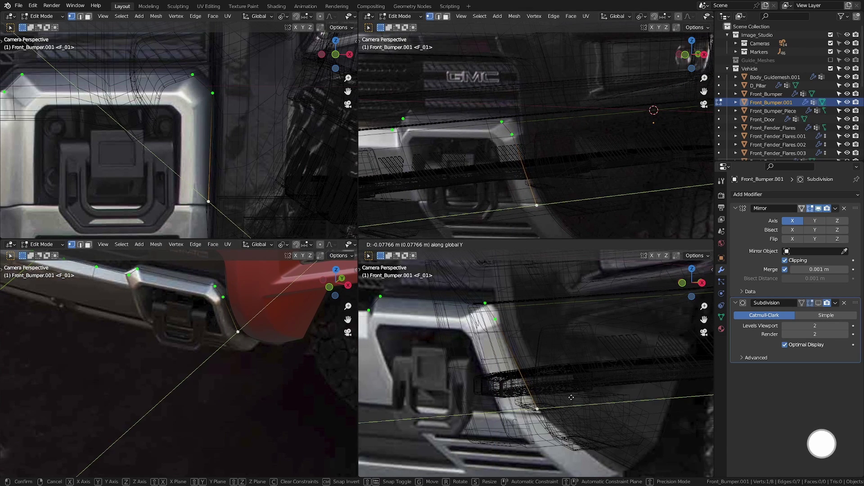
{"action": "left_click", "coordinate": [565, 400]}
Add one loop cut at the middle of the edge above the tow hook
{"action": "scroll", "coordinate": [198, 121], "scroll_direction": "down", "scroll_amount": 4}
{"action": "middle_click_drag", "start_coordinate": [162, 108], "coordinate": [232, 128], "text": "shift"}
{"action": "scroll", "coordinate": [230, 125], "scroll_direction": "up", "scroll_amount": 1}
{"action": "key", "text": "ctrl+r"}
{"action": "left_click", "coordinate": [230, 125]}
{"action": "scroll", "coordinate": [228, 135], "scroll_direction": "down", "scroll_amount": 1}
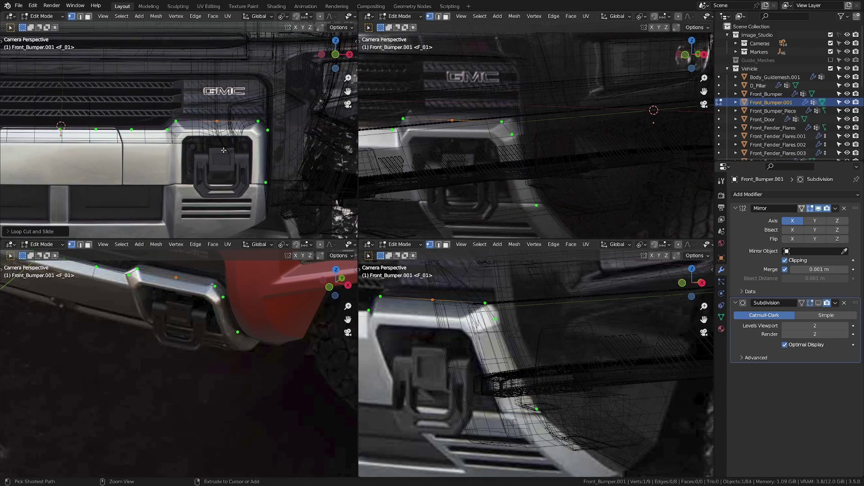
Maximize the viewport in top view and move the centreline vertex along Y onto the bumper's curve
{"action": "key", "text": "ctrl+space"}
{"action": "key", "text": "KP_7"}
{"action": "scroll", "coordinate": [226, 145], "scroll_direction": "down", "scroll_amount": 2}
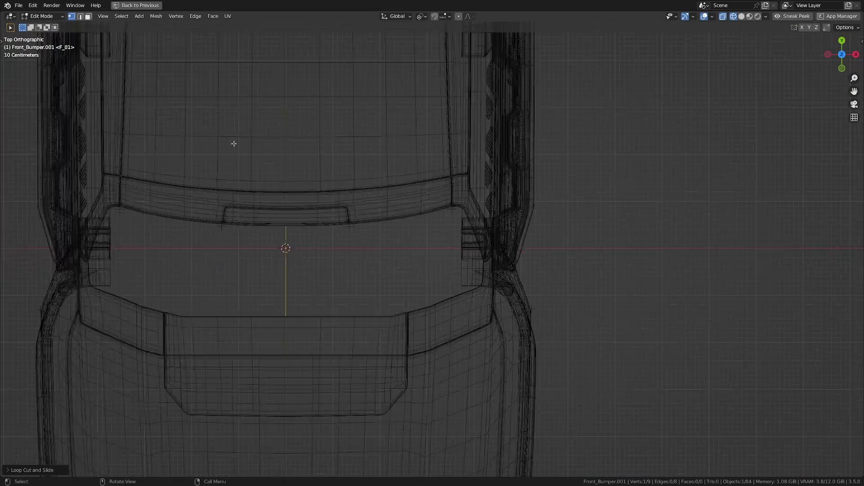
{"action": "middle_click_drag", "start_coordinate": [285, 305], "coordinate": [336, 149], "text": "shift"}
{"action": "scroll", "coordinate": [397, 330], "scroll_direction": "up", "scroll_amount": 4}
{"action": "middle_click_drag", "start_coordinate": [397, 330], "coordinate": [363, 264], "text": "shift"}
{"action": "scroll", "coordinate": [206, 346], "scroll_direction": "up", "scroll_amount": 5}
{"action": "left_click", "coordinate": [236, 327]}
{"action": "key", "text": "g"}
{"action": "key", "text": "y"}
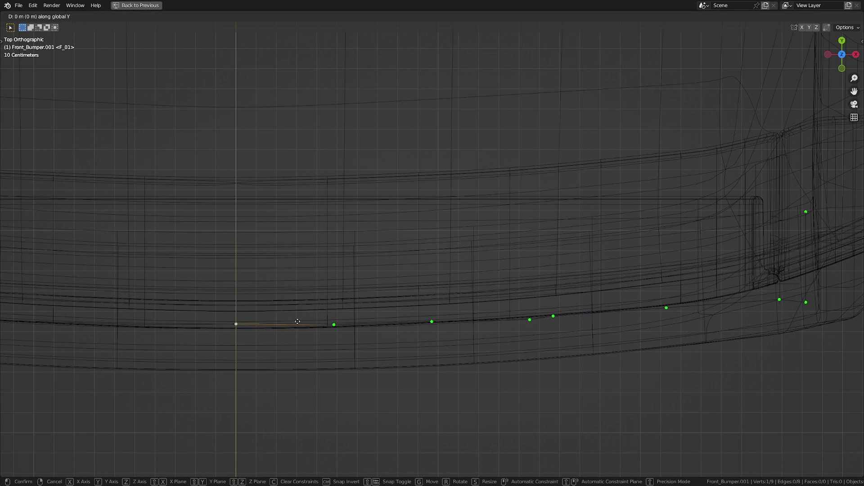
{"action": "left_click", "coordinate": [338, 325]}
Move the next two trim vertices outward from the centreline along Y onto the bumper's curve
{"action": "left_click", "coordinate": [336, 325]}
{"action": "key", "text": "g"}
{"action": "key", "text": "y"}
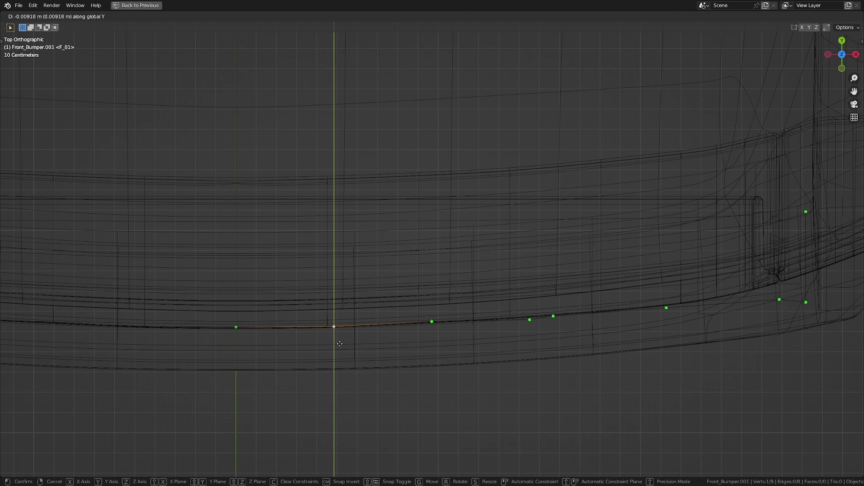
{"action": "left_click", "coordinate": [335, 327]}
{"action": "left_click", "coordinate": [431, 323]}
{"action": "key", "text": "g"}
{"action": "key", "text": "y"}
{"action": "left_click", "coordinate": [432, 323]}
Move the lower and upper vertices of the surround's inner chamfer individually along Y to follow the bumper's curve
{"action": "middle_click_drag", "start_coordinate": [573, 310], "coordinate": [512, 321], "text": "shift"}
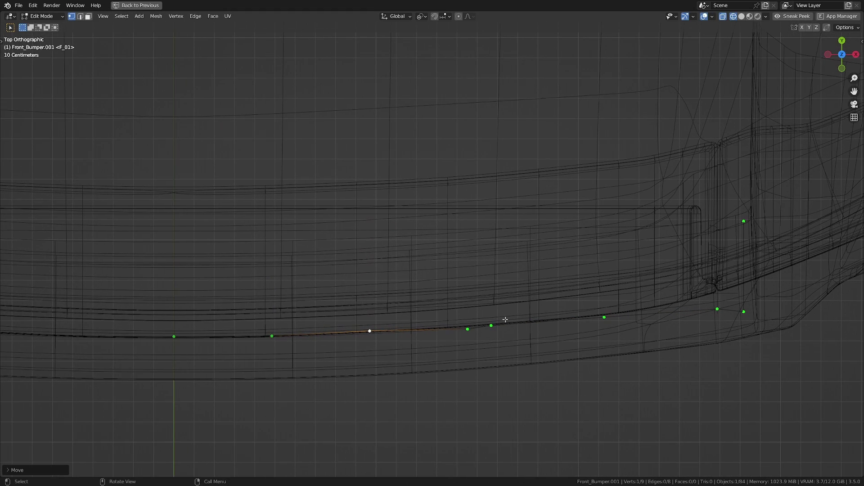
{"action": "left_click_drag", "start_coordinate": [457, 312], "coordinate": [509, 347]}
{"action": "key", "text": "g"}
{"action": "key", "text": "y"}
{"action": "left_click", "coordinate": [510, 344]}
{"action": "left_click", "coordinate": [491, 323]}
{"action": "middle_click_drag", "start_coordinate": [545, 315], "coordinate": [508, 299], "text": "shift"}
{"action": "key", "text": "g"}
{"action": "key", "text": "y"}
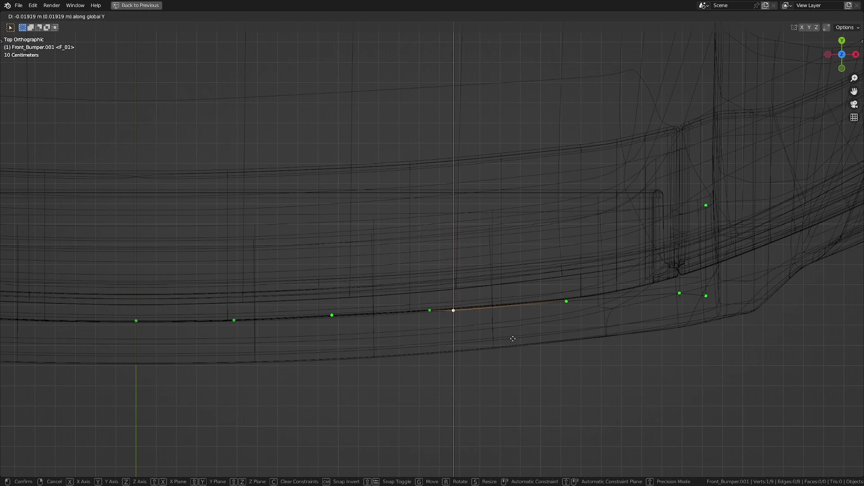
{"action": "left_click", "coordinate": [531, 349]}
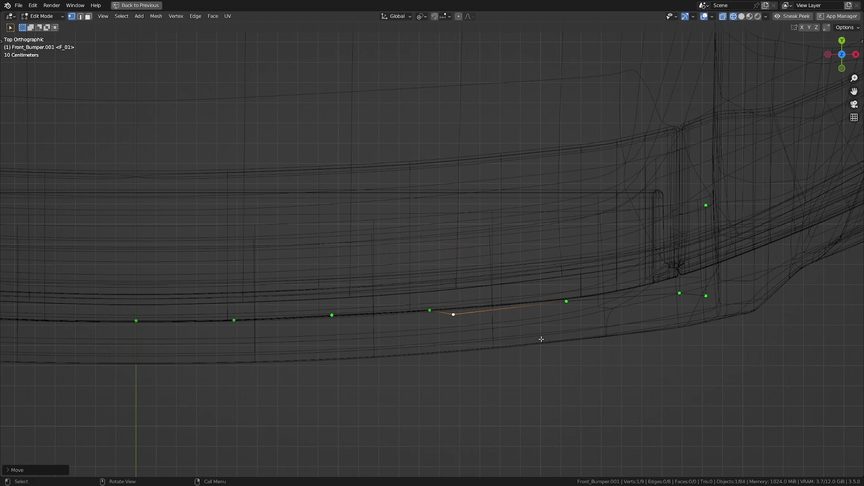
Move the middle vertex above the tow hook about -0.02 m along Y to follow the bumper's curve
{"action": "left_click", "coordinate": [566, 301]}
{"action": "middle_click_drag", "start_coordinate": [570, 306], "coordinate": [488, 304], "text": "shift"}
{"action": "key", "text": "g"}
{"action": "key", "text": "y"}
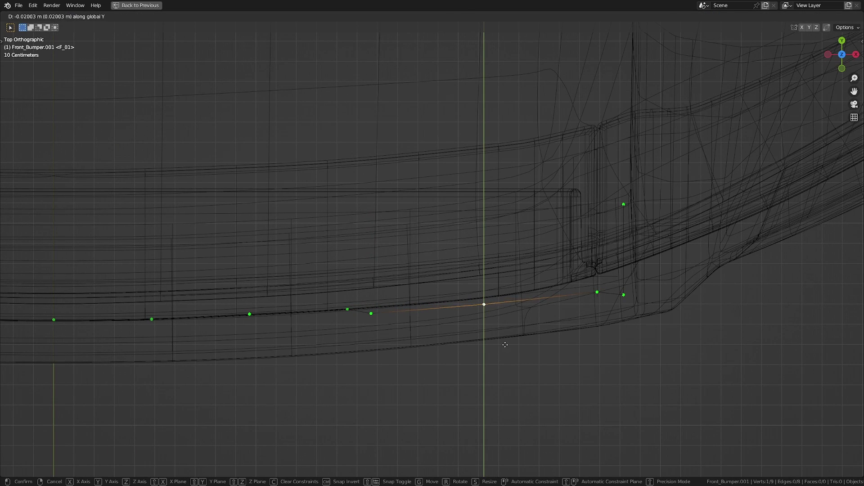
{"action": "left_click", "coordinate": [505, 345]}
Move the surround's two outer chamfer vertices about 0.04 m along Y, and shift the outermost one further along Y toward the bumper
{"action": "middle_click_drag", "start_coordinate": [584, 310], "coordinate": [528, 324], "text": "shift"}
{"action": "left_click_drag", "start_coordinate": [528, 295], "coordinate": [605, 336]}
{"action": "key", "text": "g"}
{"action": "key", "text": "y"}
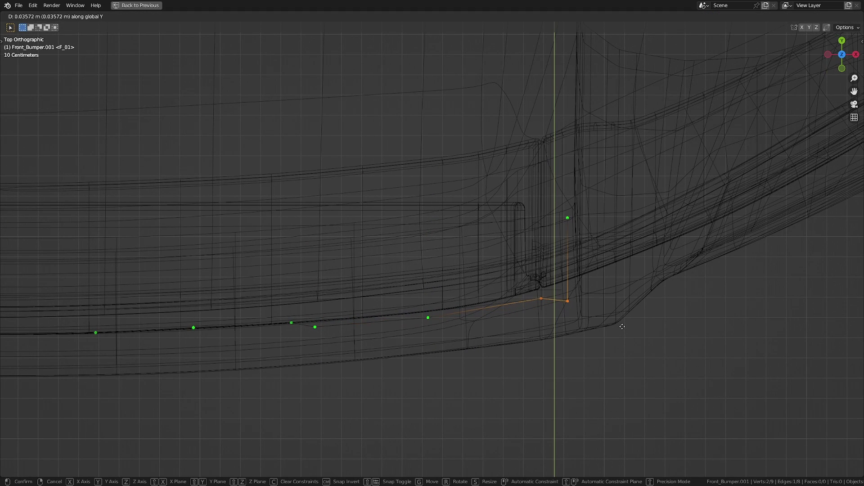
{"action": "left_click", "coordinate": [624, 329]}
{"action": "left_click", "coordinate": [578, 305]}
{"action": "key", "text": "g"}
{"action": "key", "text": "y"}
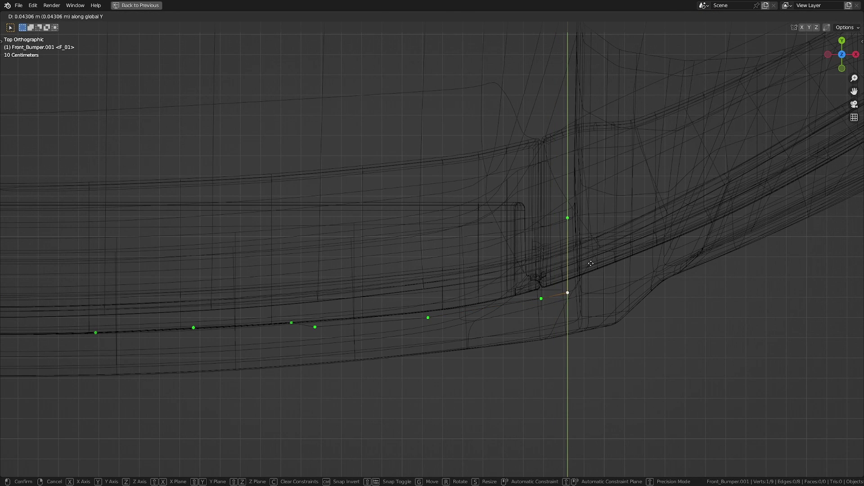
{"action": "left_click", "coordinate": [584, 241]}
Return to the four camera views and align the surround's lower outer vertex along Z and about 0.02 m along Y
{"action": "key", "text": "KP_0"}
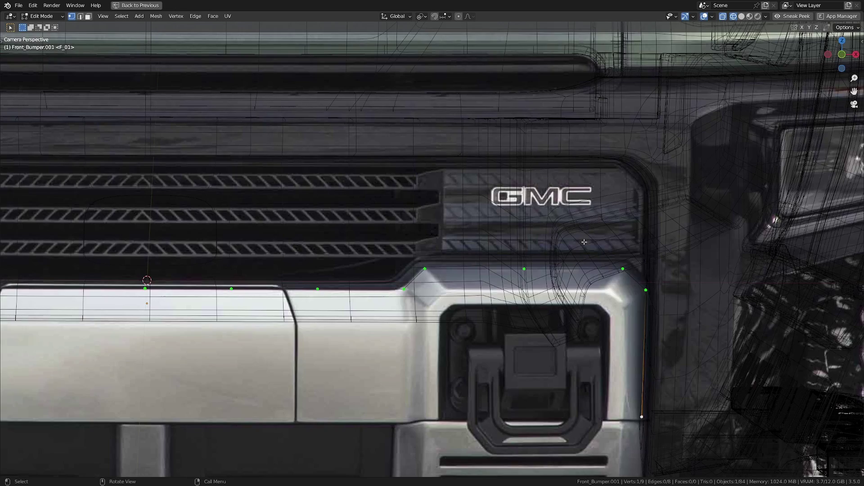
{"action": "middle_click_drag", "start_coordinate": [441, 299], "coordinate": [512, 283], "text": "shift"}
{"action": "key", "text": "ctrl+space"}
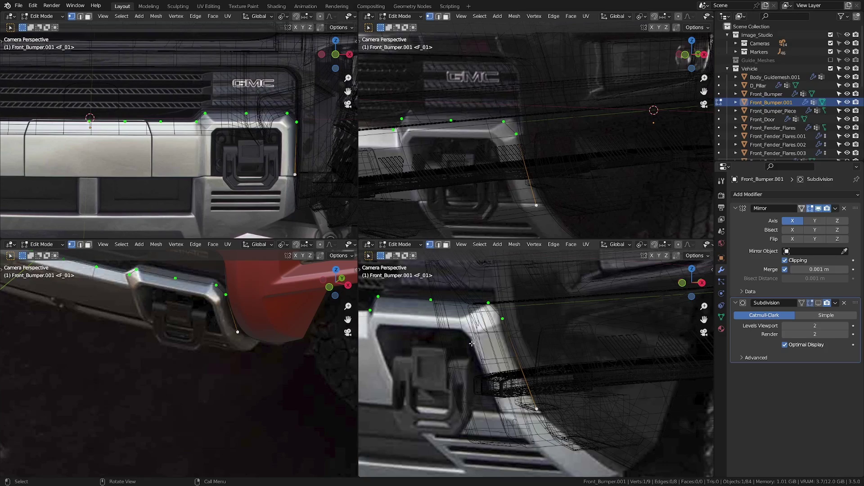
{"action": "middle_click_drag", "start_coordinate": [471, 343], "coordinate": [517, 360], "text": "shift"}
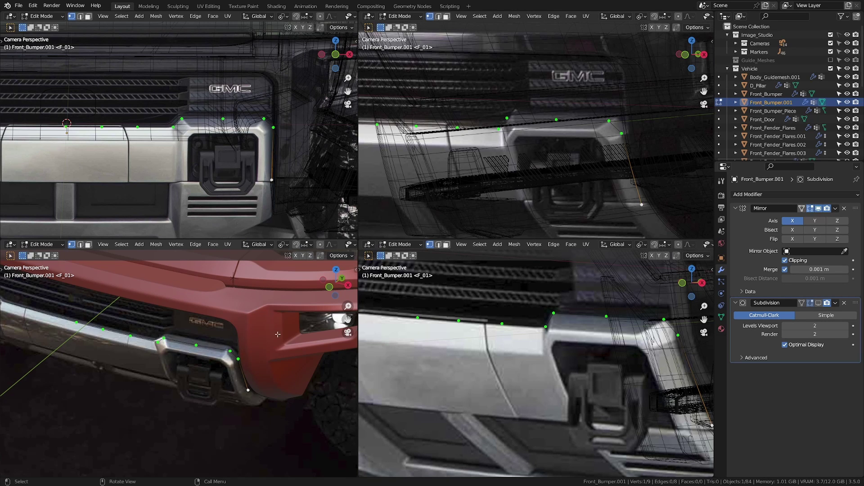
{"action": "middle_click_drag", "start_coordinate": [246, 323], "coordinate": [225, 293]}
{"action": "key", "text": "g"}
{"action": "key", "text": "z"}
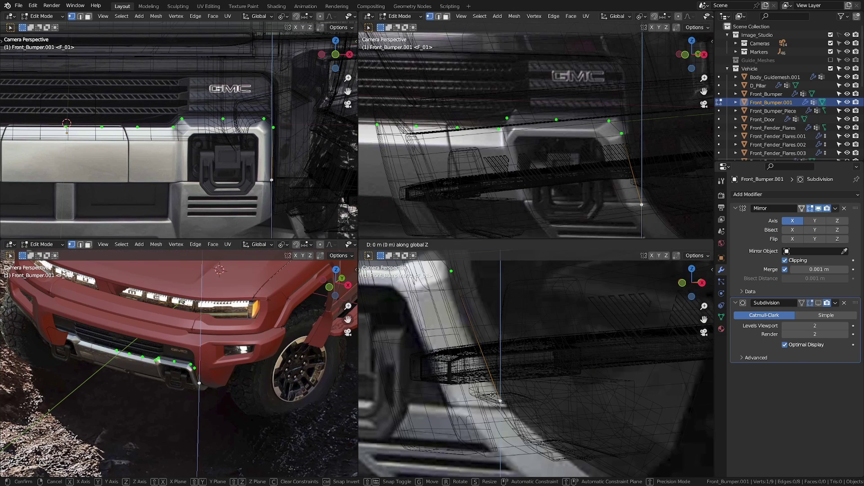
{"action": "left_click", "coordinate": [514, 420]}
{"action": "key", "text": "g"}
{"action": "key", "text": "y"}
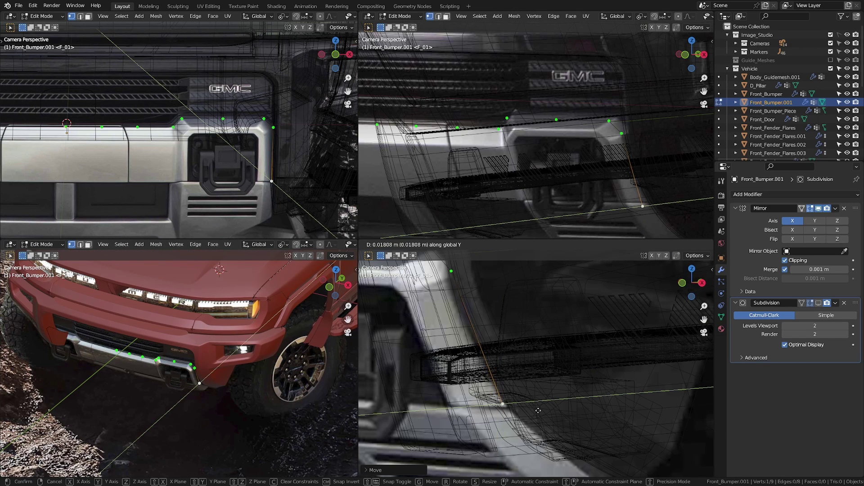
{"action": "left_click", "coordinate": [539, 411]}
Add two loop cuts on the surround's outer side edge and move the new vertices about -0.02 m along Y
{"action": "middle_click_drag", "start_coordinate": [279, 166], "coordinate": [253, 173], "text": "shift"}
{"action": "middle_click_drag", "start_coordinate": [454, 336], "coordinate": [457, 376], "text": "shift"}
{"action": "scroll", "coordinate": [456, 376], "scroll_direction": "up", "scroll_amount": 2}
{"action": "key", "text": "ctrl+r"}
{"action": "scroll", "coordinate": [459, 374], "scroll_direction": "up", "scroll_amount": 1}
{"action": "left_click", "coordinate": [460, 373]}
{"action": "right_click", "coordinate": [463, 370]}
{"action": "key", "text": "g"}
{"action": "key", "text": "y"}
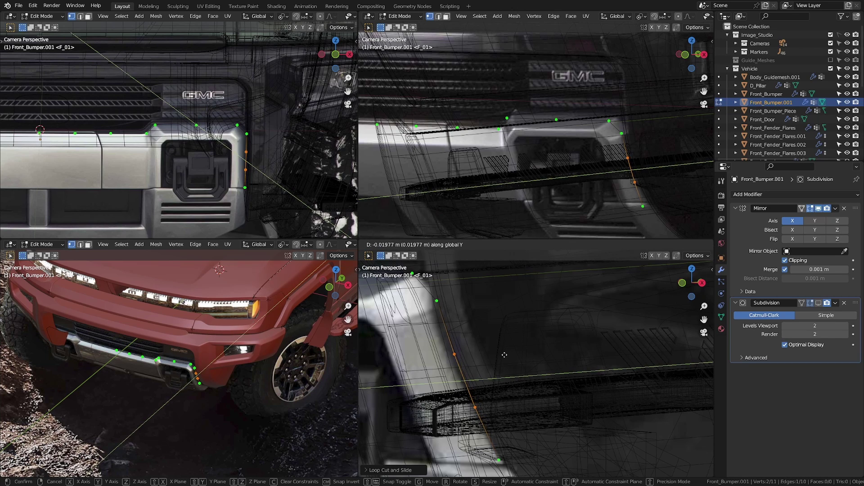
{"action": "left_click", "coordinate": [509, 352]}
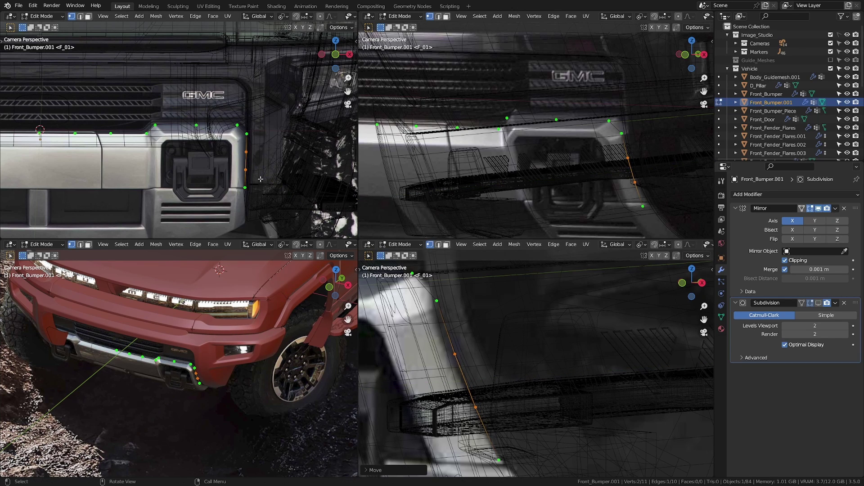
In right side view, move a loop-cut vertex on the surround's outer side along Y onto the bumper's profile
{"action": "key", "text": "KP_3"}
{"action": "middle_click_drag", "start_coordinate": [222, 147], "coordinate": [198, 81], "text": "shift"}
{"action": "scroll", "coordinate": [198, 135], "scroll_direction": "up", "scroll_amount": 2}
{"action": "scroll", "coordinate": [214, 127], "scroll_direction": "up", "scroll_amount": 4}
{"action": "middle_click_drag", "start_coordinate": [195, 179], "coordinate": [235, 157], "text": "shift"}
{"action": "scroll", "coordinate": [214, 127], "scroll_direction": "up", "scroll_amount": 1}
{"action": "left_click", "coordinate": [215, 147]}
{"action": "key", "text": "g"}
{"action": "key", "text": "y"}
{"action": "left_click", "coordinate": [221, 153]}
Move the lowest outer vertex about 0.08 m along Y onto the bumper's profile in side view
{"action": "left_click", "coordinate": [229, 158]}
{"action": "key", "text": "g"}
{"action": "key", "text": "y"}
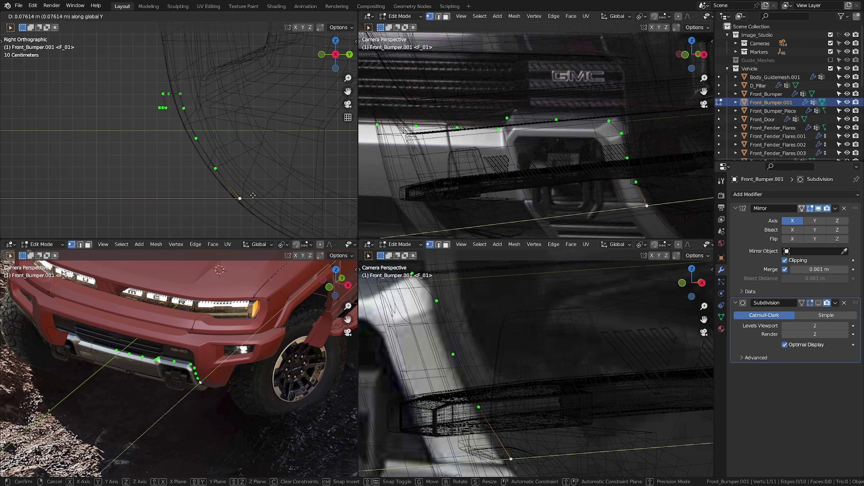
{"action": "left_click", "coordinate": [264, 184]}
Select the vertex path from the lowest outer vertex to the upper outer corner and reposition it along Y, the second move about -0.05 m
{"action": "left_click", "coordinate": [180, 93], "text": "ctrl"}
{"action": "key", "text": "g"}
{"action": "key", "text": "y"}
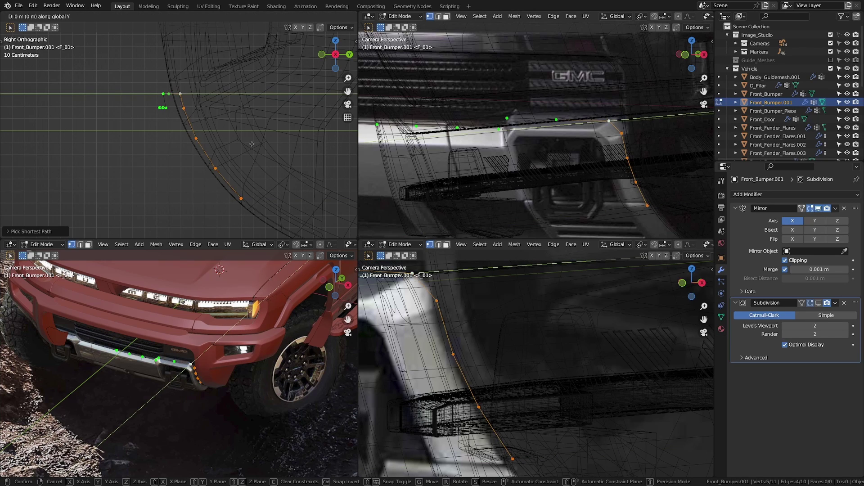
{"action": "left_click", "coordinate": [14, 94]}
{"action": "key", "text": "g"}
{"action": "key", "text": "y"}
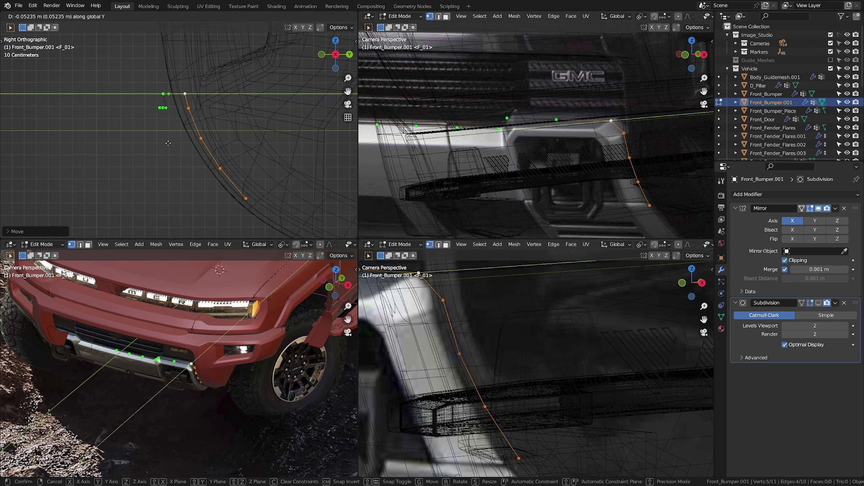
{"action": "left_click", "coordinate": [168, 143]}
Select the path from the vertex above the tow hook to the centreline and move it about 0.02 m along Y in top view
{"action": "middle_click_drag", "start_coordinate": [168, 143], "coordinate": [137, 146]}
{"action": "left_click", "coordinate": [231, 123]}
{"action": "left_click", "coordinate": [88, 74], "text": "ctrl"}
{"action": "key", "text": "KP_7"}
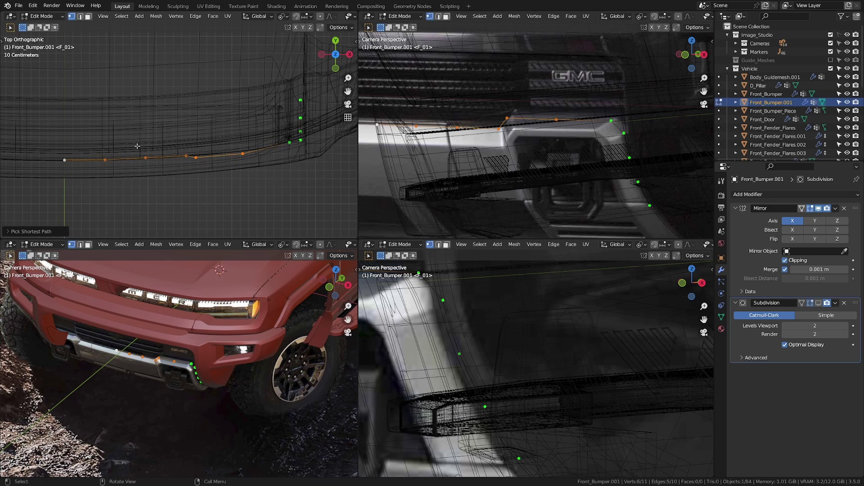
{"action": "key", "text": "g"}
{"action": "key", "text": "y"}
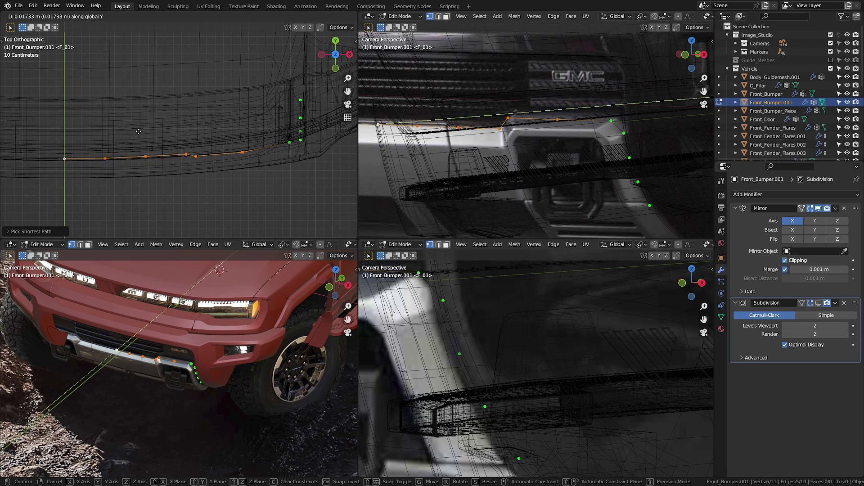
{"action": "left_click", "coordinate": [139, 129]}
Move the surround's upper outer corner vertex along Y onto the bumper's curve in top view
{"action": "scroll", "coordinate": [273, 137], "scroll_direction": "up", "scroll_amount": 2}
{"action": "left_click", "coordinate": [271, 154]}
{"action": "key", "text": "g"}
{"action": "key", "text": "y"}
{"action": "left_click", "coordinate": [274, 163]}
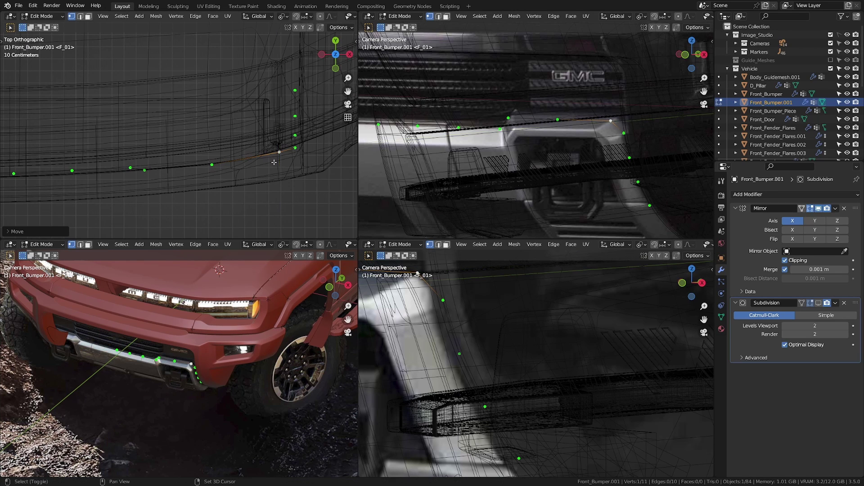
In the maximized front camera view, duplicate the vertex path from the upper inner chamfer to the lower outer vertex inside the surround
{"action": "key", "text": "KP_0"}
{"action": "key", "text": "ctrl+space"}
{"action": "key", "text": "a"}
{"action": "middle_click_drag", "start_coordinate": [453, 293], "coordinate": [360, 293], "text": "shift"}
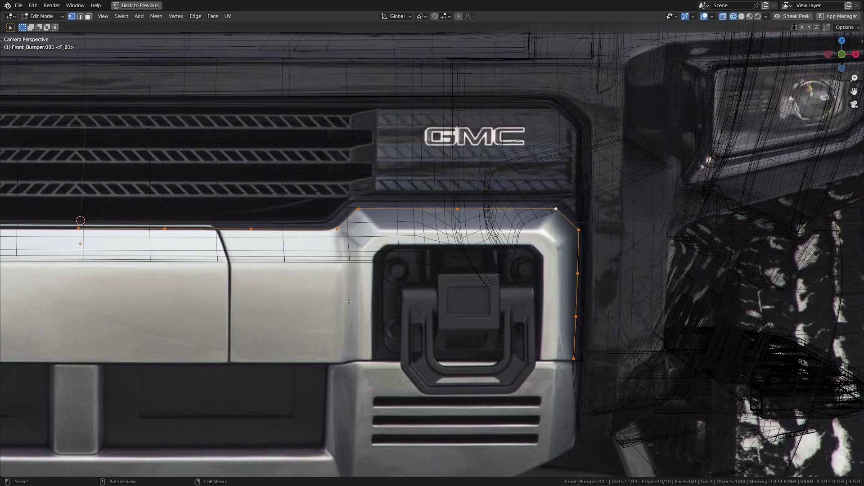
{"action": "middle_click_drag", "start_coordinate": [464, 220], "coordinate": [414, 240], "text": "shift"}
{"action": "left_click", "coordinate": [310, 227]}
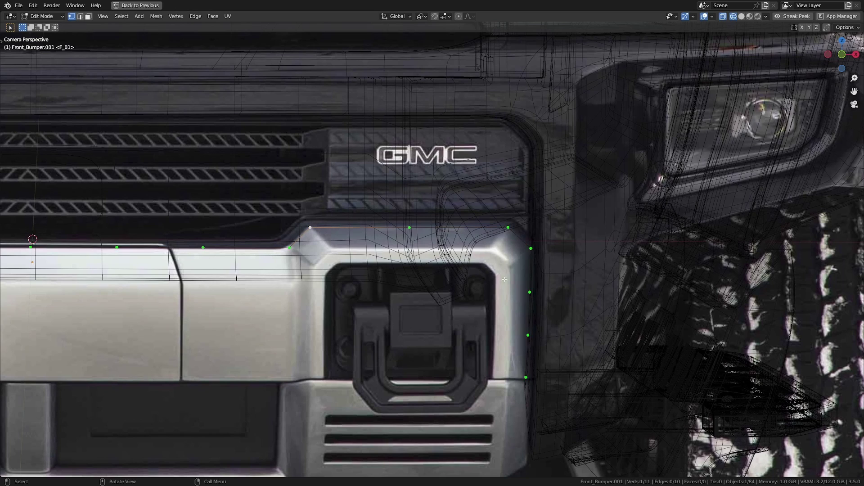
{"action": "left_click", "coordinate": [535, 373], "text": "ctrl"}
{"action": "key", "text": "shift+d"}
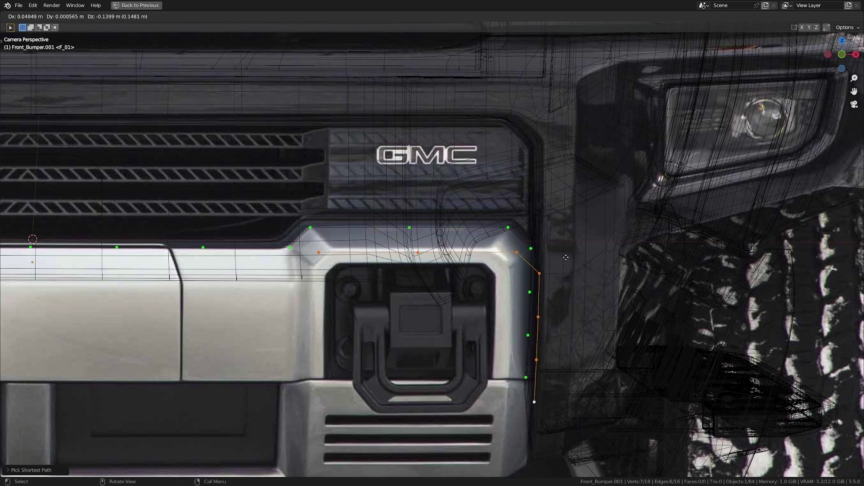
{"action": "left_click", "coordinate": [360, 253]}
Scale the duplicated path to about 0.81 along X around its upper inner vertex using the Active Element pivot
{"action": "left_click", "coordinate": [333, 243], "text": "shift"}
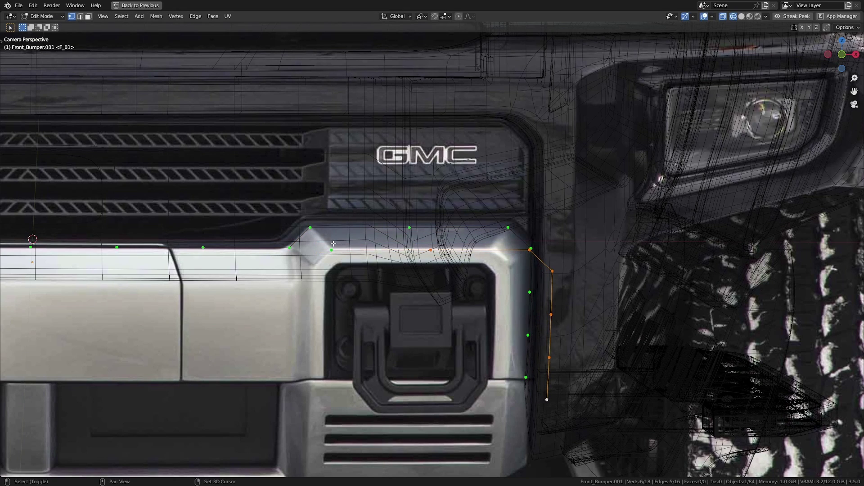
{"action": "key", "text": "period"}
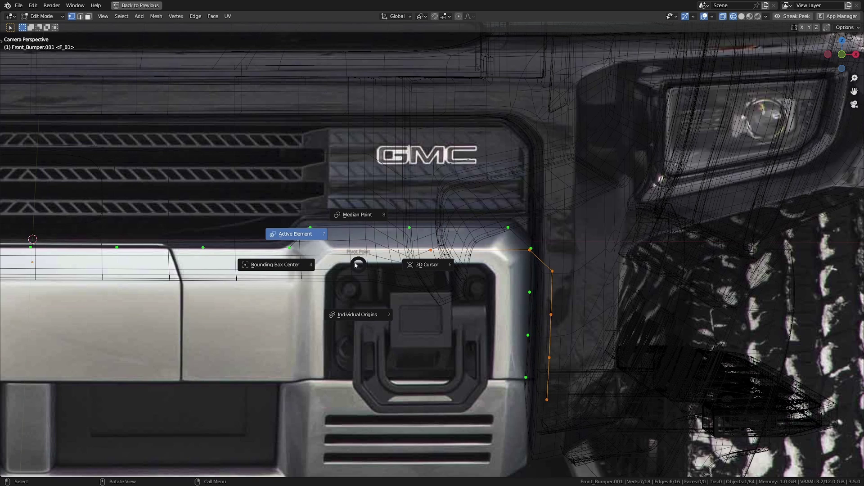
{"action": "left_click", "coordinate": [311, 233]}
{"action": "key", "text": "s"}
{"action": "key", "text": "x"}
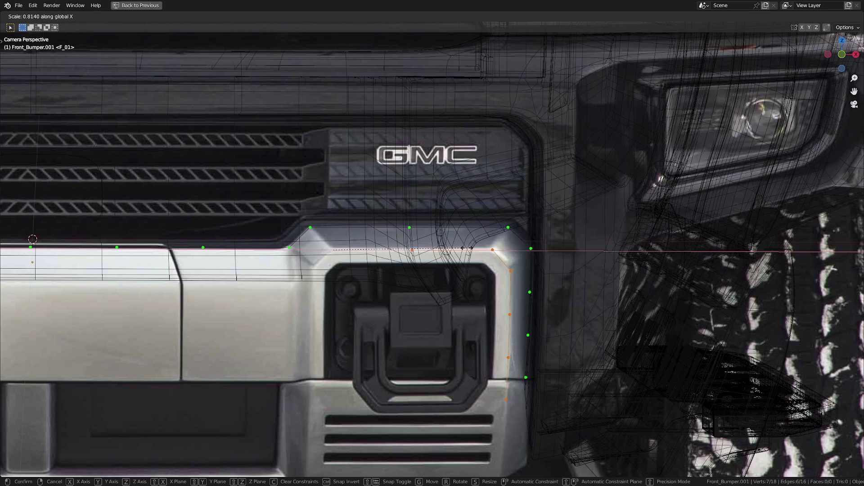
{"action": "left_click", "coordinate": [467, 248]}
Back in the four camera views, move the duplicated path about -0.05 m along Y and adjust it along Z onto the surround's inner edge
{"action": "key", "text": "KP_3"}
{"action": "middle_click_drag", "start_coordinate": [437, 272], "coordinate": [417, 259], "text": "shift"}
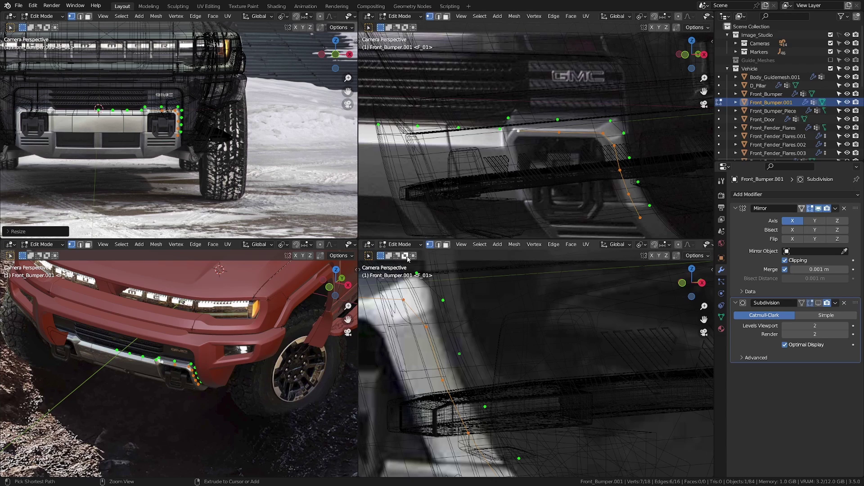
{"action": "scroll", "coordinate": [226, 363], "scroll_direction": "up", "scroll_amount": 10}
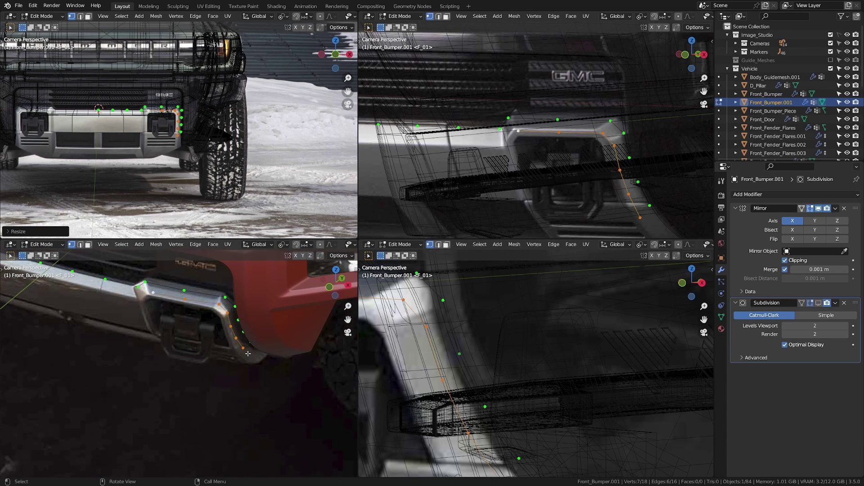
{"action": "key", "text": "g"}
{"action": "key", "text": "y"}
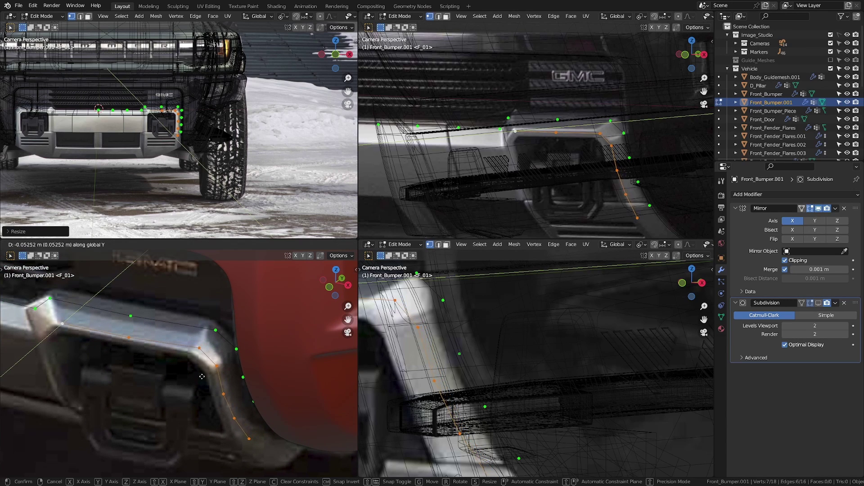
{"action": "left_click", "coordinate": [183, 384]}
{"action": "scroll", "coordinate": [166, 109], "scroll_direction": "up", "scroll_amount": 9}
{"action": "key", "text": "g"}
{"action": "key", "text": "z"}
{"action": "left_click", "coordinate": [211, 149]}
Move the duplicated path's two outer corner vertices along Y onto the surround's inner corner
{"action": "middle_click_drag", "start_coordinate": [198, 347], "coordinate": [171, 316], "text": "shift"}
{"action": "left_click", "coordinate": [194, 309]}
{"action": "key", "text": "g"}
{"action": "key", "text": "y"}
{"action": "left_click", "coordinate": [224, 316]}
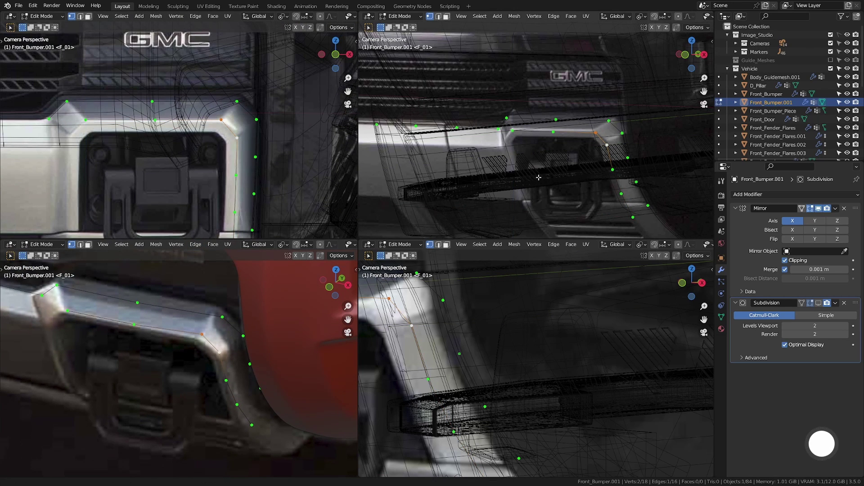
Select the whole duplicated path and move it along Z onto the crease of the tow hook surround
{"action": "scroll", "coordinate": [607, 135], "scroll_direction": "up", "scroll_amount": 3}
{"action": "scroll", "coordinate": [245, 225], "scroll_direction": "down", "scroll_amount": 1}
{"action": "scroll", "coordinate": [561, 367], "scroll_direction": "down", "scroll_amount": 9}
{"action": "left_click", "coordinate": [546, 388], "text": "ctrl"}
{"action": "middle_click_drag", "start_coordinate": [466, 154], "coordinate": [485, 152], "text": "shift"}
{"action": "left_click", "coordinate": [398, 131], "text": "ctrl"}
{"action": "key", "text": "g"}
{"action": "key", "text": "z"}
{"action": "left_click", "coordinate": [500, 135]}
{"action": "middle_click_drag", "start_coordinate": [540, 150], "coordinate": [500, 122], "text": "shift"}
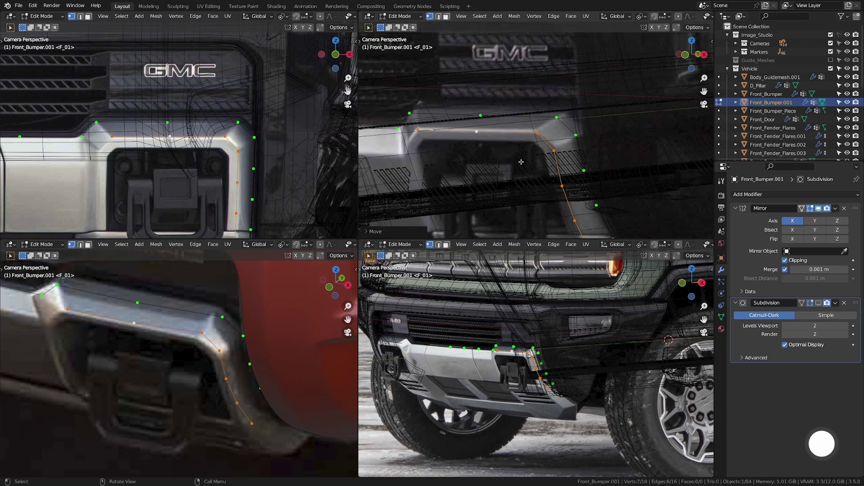
Move the inner path's outer corner vertices onto the surround's crease, one along Z and the other along X
{"action": "left_click", "coordinate": [518, 126]}
{"action": "key", "text": "g"}
{"action": "key", "text": "z"}
{"action": "left_click", "coordinate": [524, 124]}
{"action": "middle_click_drag", "start_coordinate": [539, 156], "coordinate": [516, 116], "text": "shift"}
{"action": "left_click", "coordinate": [522, 139]}
{"action": "key", "text": "g"}
{"action": "key", "text": "x"}
Move the two vertices of the path's outer side leg along X onto the surround's crease in the front view
{"action": "middle_click_drag", "start_coordinate": [254, 193], "coordinate": [259, 152], "text": "shift"}
{"action": "left_click", "coordinate": [245, 171]}
{"action": "key", "text": "g"}
{"action": "key", "text": "x"}
{"action": "left_click", "coordinate": [246, 201]}
{"action": "key", "text": "g"}
{"action": "key", "text": "x"}
Move the upper vertex of the outer side leg along Y to match the camera images
{"action": "left_click", "coordinate": [229, 383]}
{"action": "key", "text": "g"}
{"action": "key", "text": "y"}
{"action": "left_click", "coordinate": [230, 383]}
{"action": "left_click", "coordinate": [527, 150]}
{"action": "key", "text": "g"}
{"action": "key", "text": "y"}
{"action": "left_click", "coordinate": [537, 155]}
Move the lower vertex of the outer side leg along Y and slide it along its edge onto the crease
{"action": "left_click", "coordinate": [544, 185]}
{"action": "key", "text": "g"}
{"action": "key", "text": "y"}
{"action": "key", "text": "g"}
{"action": "left_click", "coordinate": [561, 169]}
{"action": "key", "text": "g"}
{"action": "key", "text": "g"}
{"action": "middle_click_drag", "start_coordinate": [559, 164], "coordinate": [565, 184], "text": "shift"}
Select the outer side leg's two middle vertices and move them together along Y in the right side view
{"action": "left_click", "coordinate": [535, 183]}
{"action": "left_click", "coordinate": [507, 96], "text": "ctrl"}
{"action": "middle_click_drag", "start_coordinate": [518, 112], "coordinate": [532, 136], "text": "shift"}
{"action": "left_click", "coordinate": [533, 158]}
{"action": "left_click", "coordinate": [539, 179], "text": "shift"}
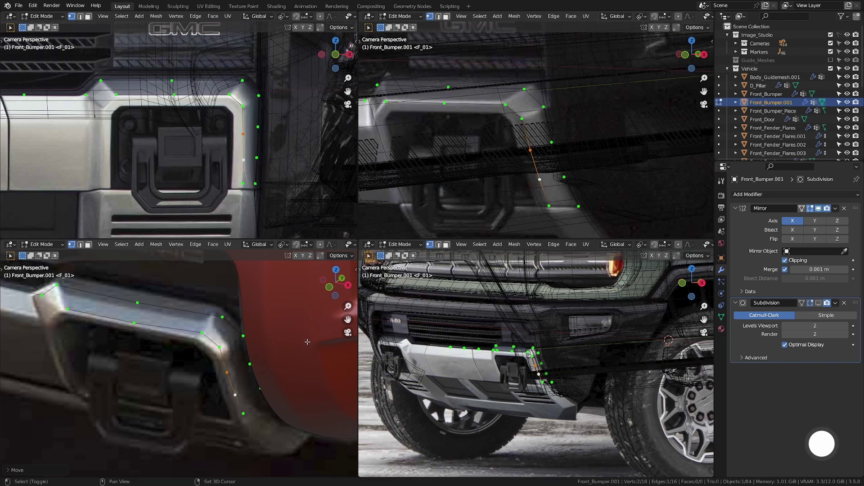
{"action": "key", "text": "KP_3"}
{"action": "key", "text": "KP_Decimal"}
{"action": "key", "text": "g"}
{"action": "key", "text": "y"}
{"action": "left_click", "coordinate": [223, 172]}
Move two of the inner path's vertices individually along Y to smooth its profile in the side view
{"action": "left_click", "coordinate": [177, 136]}
{"action": "key", "text": "g"}
{"action": "key", "text": "y"}
{"action": "left_click", "coordinate": [174, 137]}
{"action": "left_click", "coordinate": [171, 123]}
{"action": "key", "text": "g"}
{"action": "key", "text": "y"}
{"action": "left_click", "coordinate": [167, 142]}
Move the inner path's lower outer corner vertex and the upper side-leg vertex along Y to even out the curve
{"action": "middle_click_drag", "start_coordinate": [167, 143], "coordinate": [246, 168]}
{"action": "key", "text": "KP_3"}
{"action": "left_click", "coordinate": [199, 120]}
{"action": "key", "text": "g"}
{"action": "key", "text": "y"}
{"action": "left_click", "coordinate": [198, 122]}
{"action": "left_click", "coordinate": [217, 155]}
{"action": "key", "text": "g"}
{"action": "key", "text": "y"}
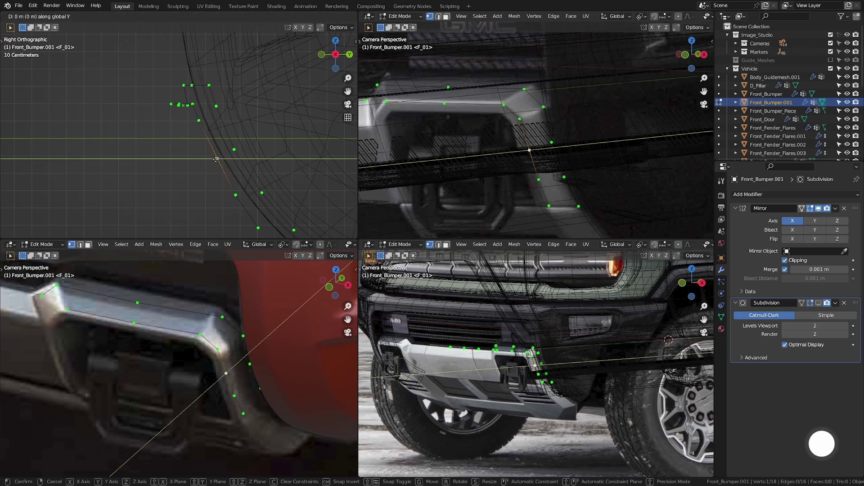
{"action": "left_click", "coordinate": [216, 156]}
Extend the inner path down the surround's inboard side and level its end vertex with the opposite leg's bottom by scaling Z to 0
{"action": "key", "text": "shift+z"}
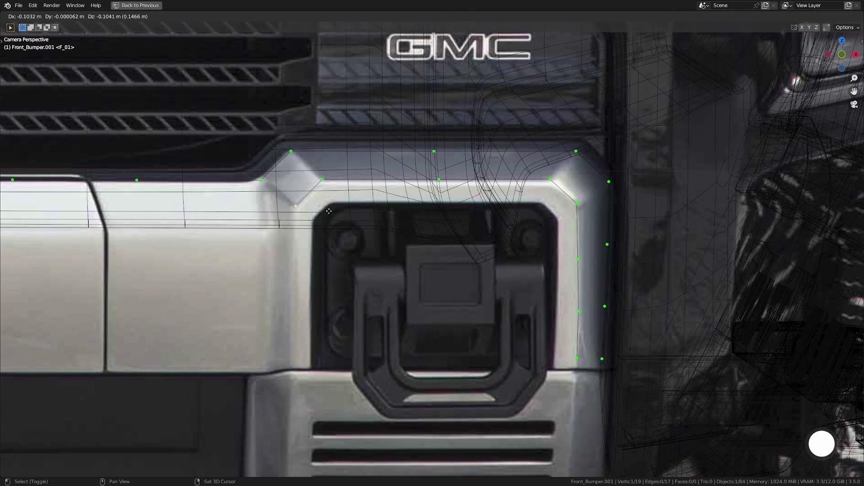
{"action": "left_click", "coordinate": [575, 357]}
{"action": "left_click", "coordinate": [575, 357], "text": "shift"}
{"action": "key", "text": "s"}
{"action": "key", "text": "z"}
{"action": "key", "text": "0"}
{"action": "key", "text": "Return"}
Move the new inboard leg's bottom vertex along Y until it matches the surround in the camera images
{"action": "key", "text": "KP_3"}
{"action": "middle_click_drag", "start_coordinate": [426, 357], "coordinate": [451, 379]}
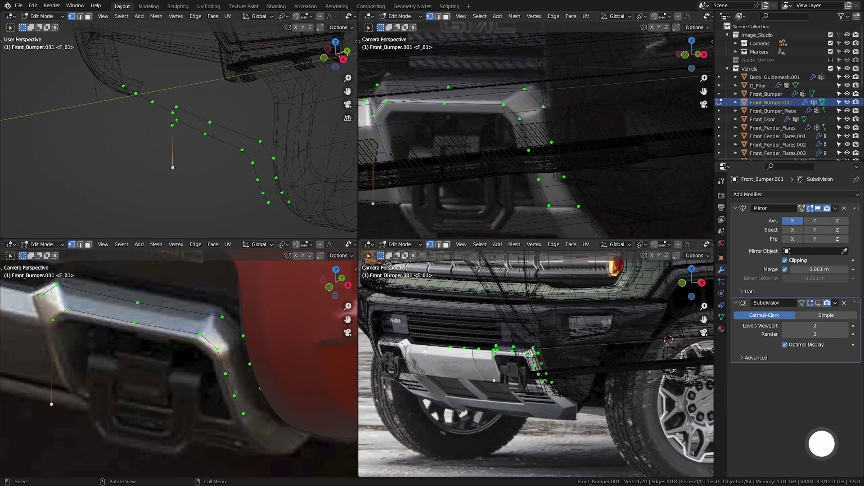
{"action": "scroll", "coordinate": [506, 387], "scroll_direction": "up", "scroll_amount": 4}
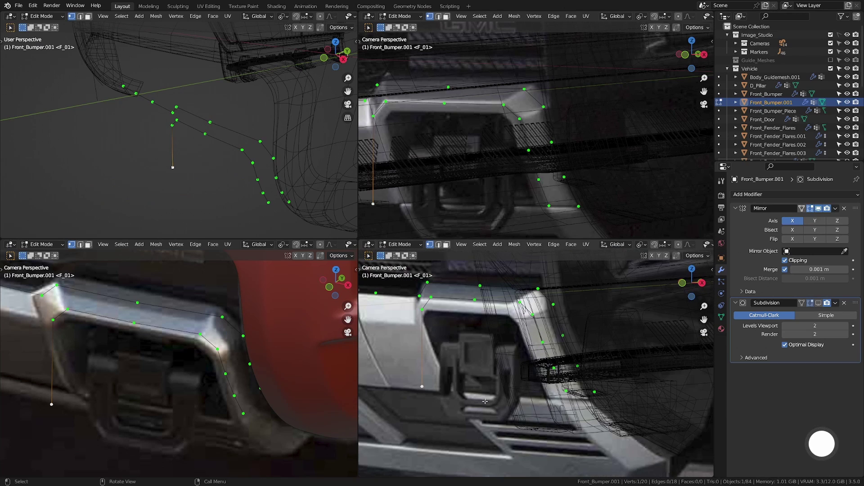
{"action": "key", "text": "g"}
{"action": "key", "text": "y"}
{"action": "left_click", "coordinate": [547, 354]}
{"action": "scroll", "coordinate": [189, 149], "scroll_direction": "down", "scroll_amount": 1}
{"action": "scroll", "coordinate": [508, 351], "scroll_direction": "down", "scroll_amount": 2}
{"action": "middle_click_drag", "start_coordinate": [477, 342], "coordinate": [559, 385], "text": "shift"}
{"action": "scroll", "coordinate": [491, 148], "scroll_direction": "up", "scroll_amount": 1}
{"action": "middle_click_drag", "start_coordinate": [450, 149], "coordinate": [523, 142], "text": "shift"}
{"action": "key", "text": "g"}
{"action": "key", "text": "y"}
{"action": "left_click", "coordinate": [513, 315]}
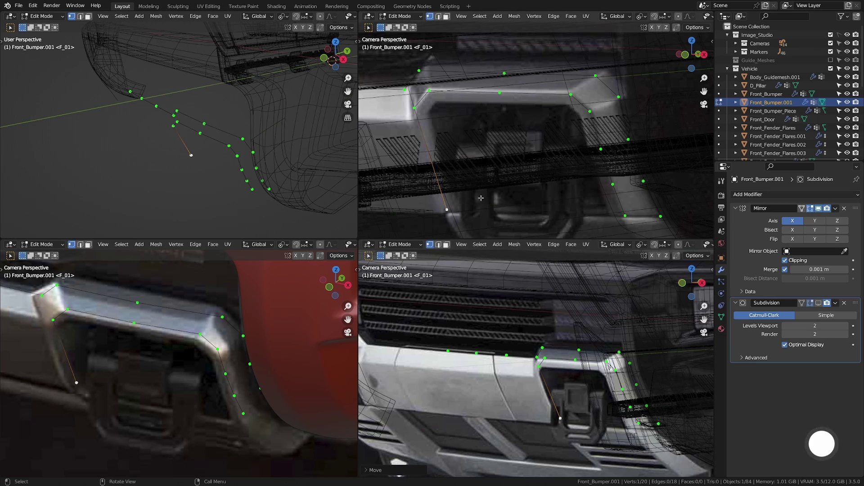
Add two vertices along the inboard leg and slide the leg's vertices to follow the surround's edge
{"action": "left_click", "coordinate": [432, 166]}
{"action": "key", "text": "KP_3"}
{"action": "scroll", "coordinate": [239, 186], "scroll_direction": "up", "scroll_amount": 3}
{"action": "key", "text": "KP_0"}
{"action": "middle_click_drag", "start_coordinate": [151, 157], "coordinate": [271, 174], "text": "shift"}
{"action": "left_click", "coordinate": [164, 165]}
{"action": "left_click", "coordinate": [281, 165], "text": "shift"}
{"action": "key", "text": "shift+v"}
{"action": "left_click", "coordinate": [279, 169]}
Extrude the inboard leg's bottom vertex along X to the bumper's centre line
{"action": "scroll", "coordinate": [270, 168], "scroll_direction": "down", "scroll_amount": 2}
{"action": "left_click", "coordinate": [274, 166]}
{"action": "key", "text": "e"}
{"action": "key", "text": "x"}
{"action": "left_click", "coordinate": [153, 176]}
Add a cut to the trim's new lower edge close to the tow hook surround
{"action": "middle_click_drag", "start_coordinate": [180, 176], "coordinate": [135, 161], "text": "shift"}
{"action": "scroll", "coordinate": [135, 161], "scroll_direction": "up", "scroll_amount": 1}
{"action": "scroll", "coordinate": [135, 356], "scroll_direction": "down", "scroll_amount": 2}
{"action": "middle_click_drag", "start_coordinate": [135, 356], "coordinate": [231, 355], "text": "shift"}
{"action": "middle_click_drag", "start_coordinate": [261, 204], "coordinate": [239, 203], "text": "shift"}
{"action": "scroll", "coordinate": [239, 203], "scroll_direction": "up", "scroll_amount": 1}
{"action": "key", "text": "ctrl+r"}
{"action": "left_click", "coordinate": [175, 158]}
Select the new cut's vertex and the centre vertex of the lower edge and move them along Y
{"action": "left_click", "coordinate": [246, 160]}
{"action": "left_click", "coordinate": [90, 157], "text": "shift"}
{"action": "middle_click_drag", "start_coordinate": [453, 221], "coordinate": [509, 207], "text": "shift"}
{"action": "key", "text": "g"}
{"action": "key", "text": "y"}
{"action": "left_click", "coordinate": [530, 185]}
Select the trim's upper edge from the surround to the centre line and duplicate it down to the crease
{"action": "left_click", "coordinate": [243, 81]}
{"action": "left_click", "coordinate": [89, 81], "text": "ctrl"}
{"action": "middle_click_drag", "start_coordinate": [101, 83], "coordinate": [95, 160], "text": "shift"}
{"action": "scroll", "coordinate": [180, 160], "scroll_direction": "up", "scroll_amount": 2}
{"action": "middle_click_drag", "start_coordinate": [190, 167], "coordinate": [175, 146], "text": "shift"}
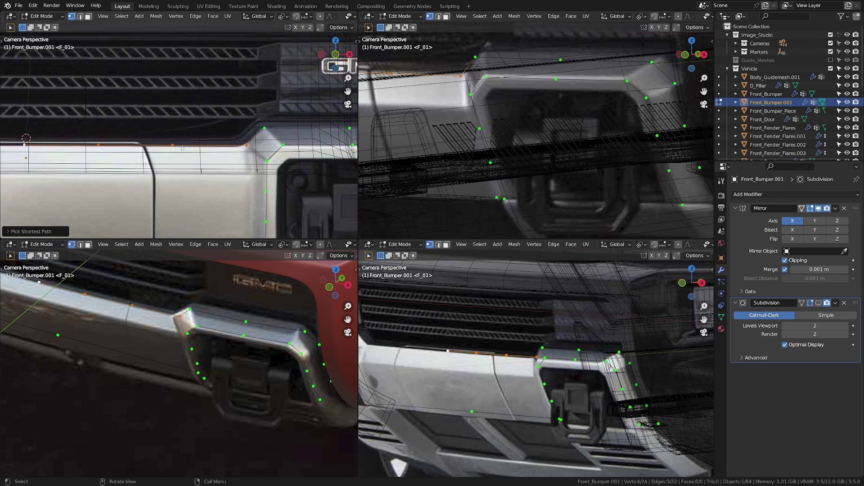
{"action": "key", "text": "shift+d"}
{"action": "left_click", "coordinate": [235, 173]}
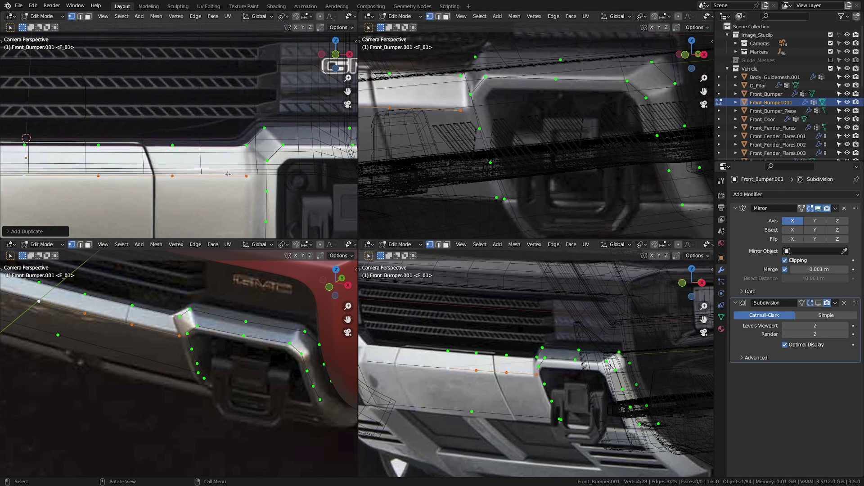
Move the duplicated edge along Y to match the trim's crease in the camera views
{"action": "scroll", "coordinate": [450, 351], "scroll_direction": "up", "scroll_amount": 3}
{"action": "key", "text": "g"}
{"action": "key", "text": "y"}
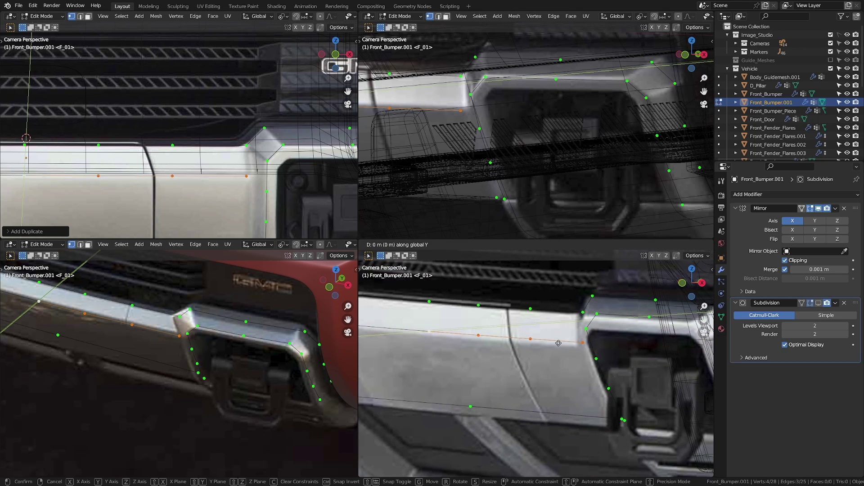
{"action": "left_click", "coordinate": [431, 358]}
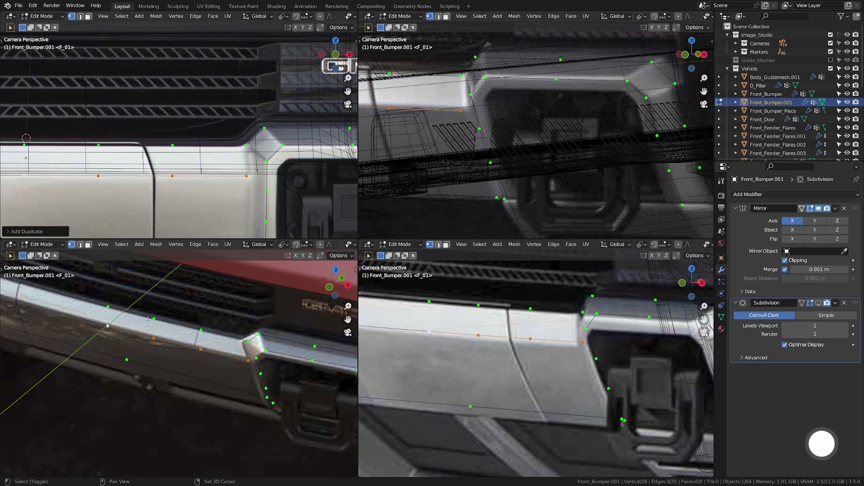
{"action": "scroll", "coordinate": [431, 358], "scroll_direction": "down", "scroll_amount": 4}
{"action": "scroll", "coordinate": [492, 188], "scroll_direction": "down", "scroll_amount": 3}
{"action": "middle_click_drag", "start_coordinate": [491, 188], "coordinate": [590, 224], "text": "shift"}
Refine the duplicated edge's position along Y in an orbited view and undo the extra adjustment
{"action": "middle_click_drag", "start_coordinate": [194, 174], "coordinate": [161, 179]}
{"action": "key", "text": "KP_Decimal"}
{"action": "key", "text": "g"}
{"action": "key", "text": "y"}
{"action": "left_click", "coordinate": [155, 177]}
{"action": "key", "text": "KP_0"}
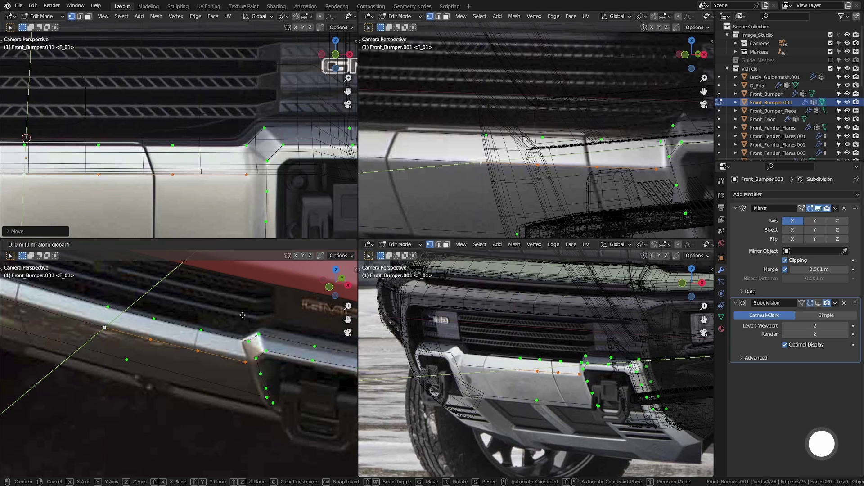
{"action": "middle_click_drag", "start_coordinate": [263, 189], "coordinate": [198, 187]}
{"action": "key", "text": "ctrl+z"}
{"action": "key", "text": "KP_0"}
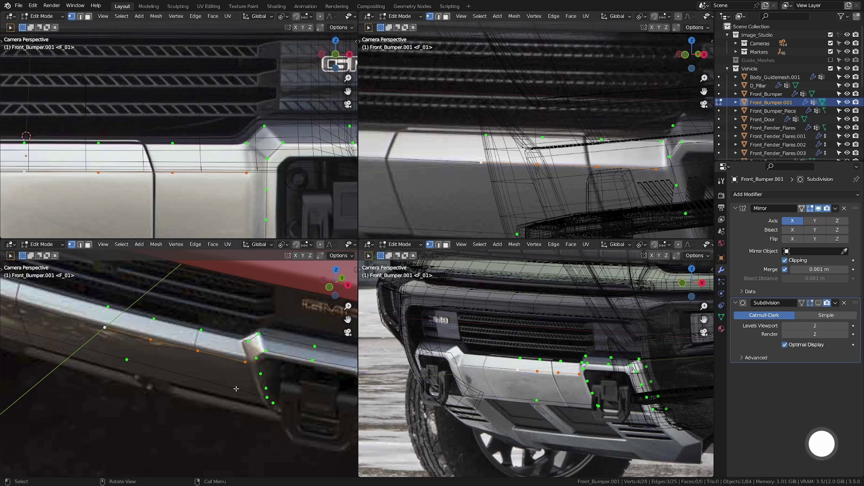
Adjust the duplicated edge's depth and height along Y and Z so it sits on the trim's crease
{"action": "key", "text": "g"}
{"action": "key", "text": "y"}
{"action": "key", "text": "z"}
{"action": "left_click", "coordinate": [246, 381]}
{"action": "key", "text": "g"}
{"action": "key", "text": "y"}
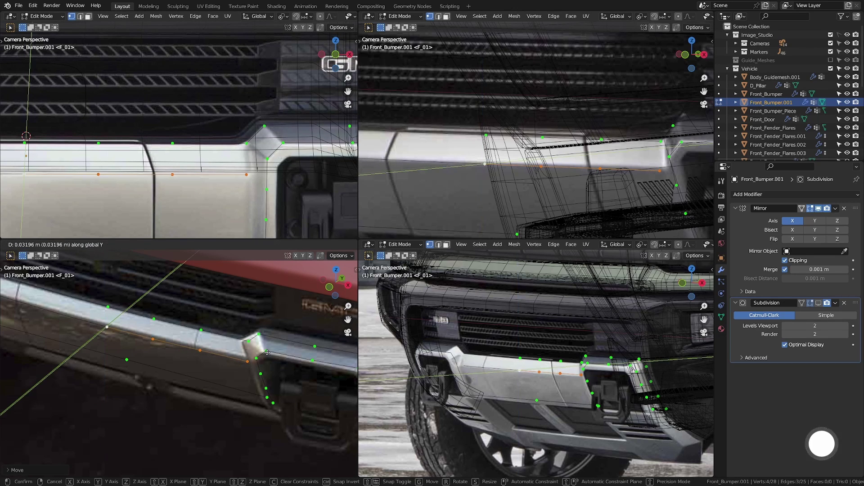
{"action": "key", "text": "z"}
{"action": "left_click", "coordinate": [247, 379]}
Slide the duplicated edge's outer end vertex by about -0.08 to extend it toward the tow hook surround
{"action": "middle_click_drag", "start_coordinate": [207, 178], "coordinate": [160, 191]}
{"action": "key", "text": "KP_Decimal"}
{"action": "key", "text": "KP_0"}
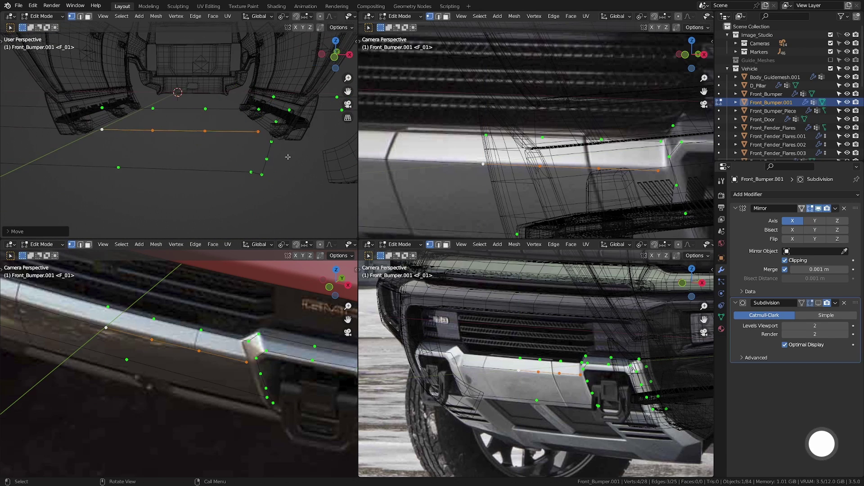
{"action": "left_click", "coordinate": [259, 155]}
{"action": "key", "text": "g"}
{"action": "key", "text": "g"}
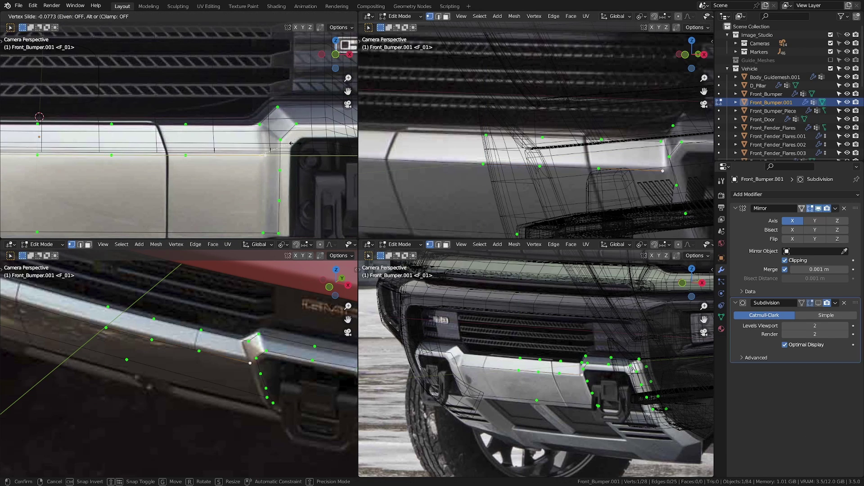
{"action": "left_click", "coordinate": [291, 143]}
Fill the strip between the trim's upper edge and the duplicated crease edge with three faces
{"action": "scroll", "coordinate": [290, 143], "scroll_direction": "down", "scroll_amount": 2}
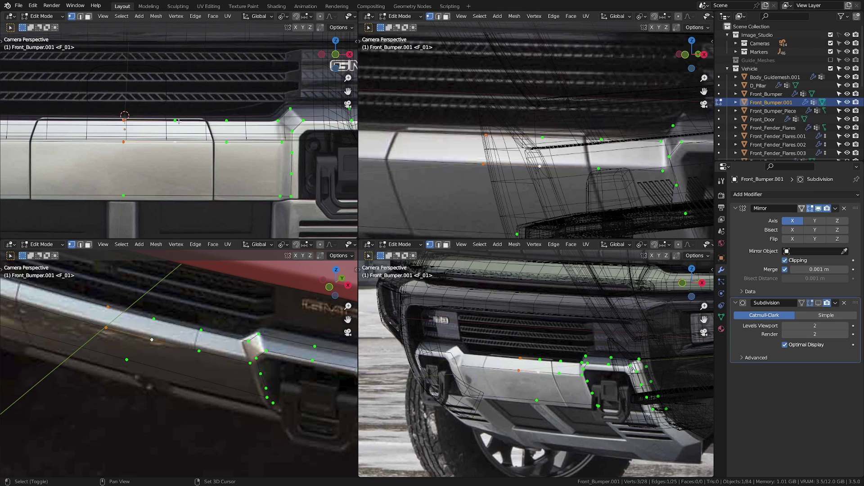
{"action": "key", "text": "f"}
{"action": "left_click", "coordinate": [118, 132], "text": "alt+shift"}
{"action": "middle_click_drag", "start_coordinate": [121, 132], "coordinate": [83, 136], "text": "shift"}
{"action": "key", "text": "f"}
{"action": "key", "text": "f"}
Fill the diamond-shaped upper inboard corner of the tow hook surround with a face from its four vertices
{"action": "middle_click_drag", "start_coordinate": [210, 141], "coordinate": [149, 150], "text": "shift"}
{"action": "scroll", "coordinate": [149, 149], "scroll_direction": "up", "scroll_amount": 4}
{"action": "scroll", "coordinate": [174, 140], "scroll_direction": "down", "scroll_amount": 2}
{"action": "scroll", "coordinate": [176, 139], "scroll_direction": "up", "scroll_amount": 1}
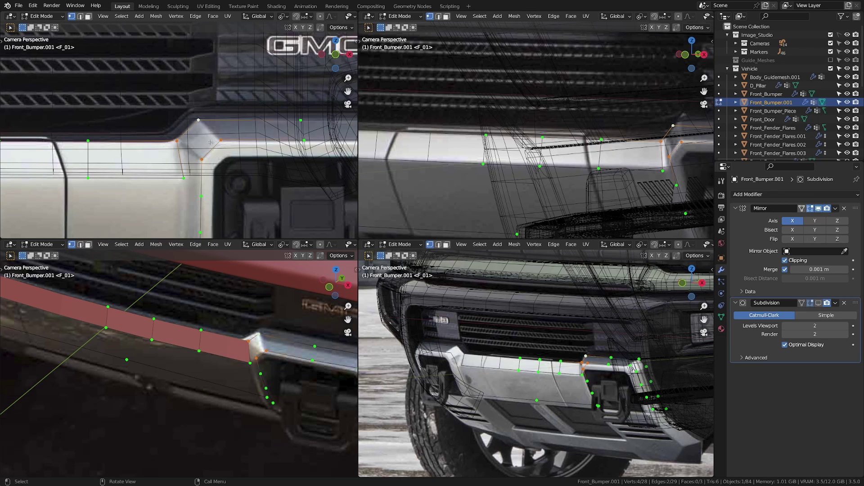
{"action": "scroll", "coordinate": [199, 146], "scroll_direction": "down", "scroll_amount": 2}
{"action": "left_click", "coordinate": [191, 139]}
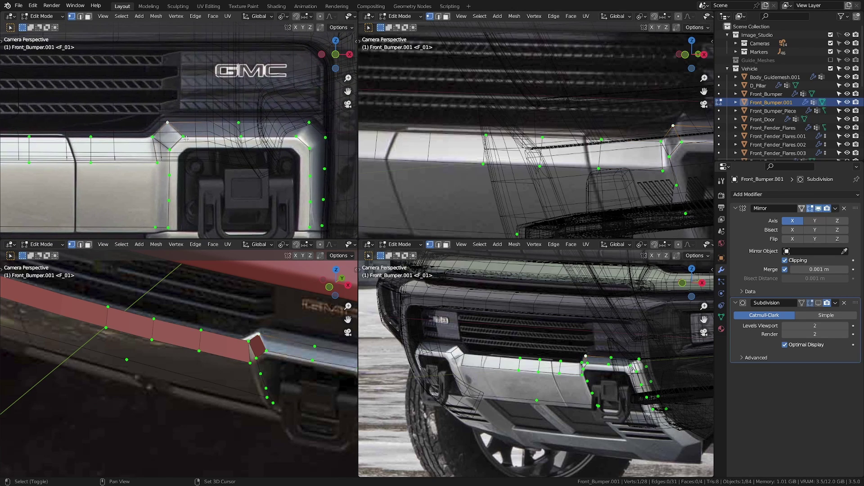
Fill the rest of the tow hook surround's strip with six faces and divide the trim's bottom edge with two cuts
{"action": "key", "text": "f"}
{"action": "middle_click_drag", "start_coordinate": [224, 193], "coordinate": [258, 139], "text": "shift"}
{"action": "middle_click_drag", "start_coordinate": [203, 159], "coordinate": [312, 173], "text": "shift"}
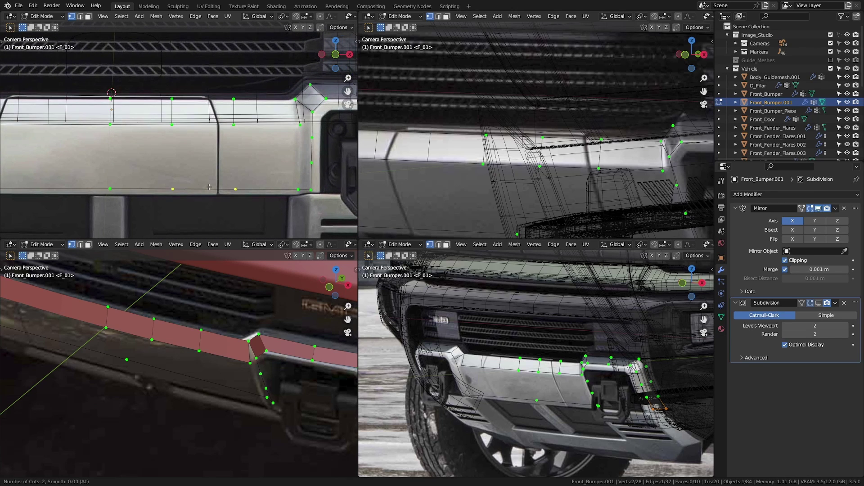
{"action": "left_click", "coordinate": [209, 186]}
{"action": "right_click", "coordinate": [209, 186]}
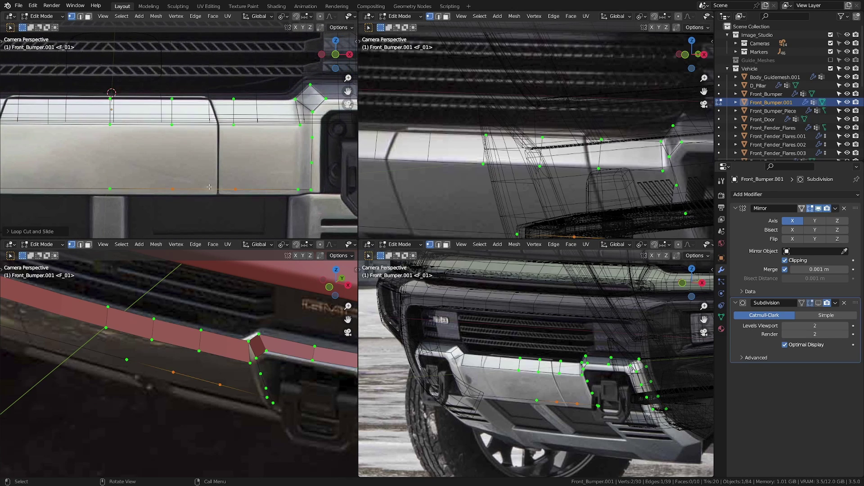
Curve the trim's bottom edge forward along Y, moving its vertices in progressively smaller groups toward the centre in top view
{"action": "middle_click_drag", "start_coordinate": [224, 175], "coordinate": [231, 160], "text": "shift"}
{"action": "middle_click_drag", "start_coordinate": [151, 365], "coordinate": [182, 331], "text": "shift"}
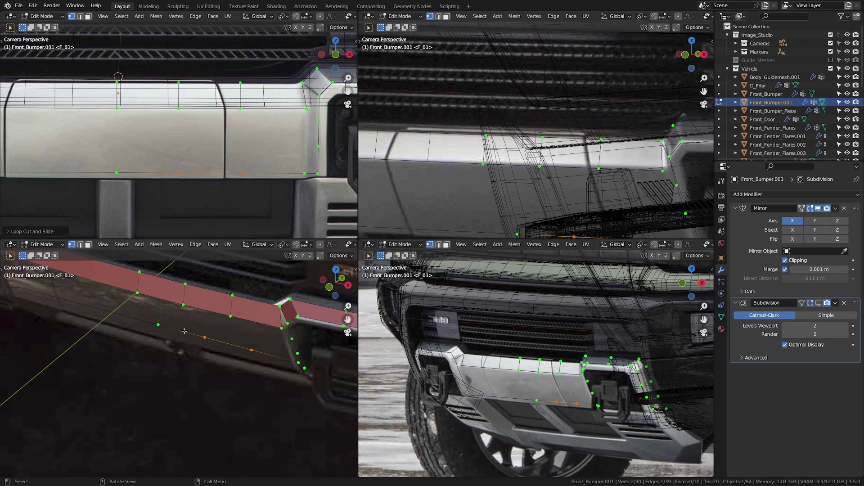
{"action": "key", "text": "KP_7"}
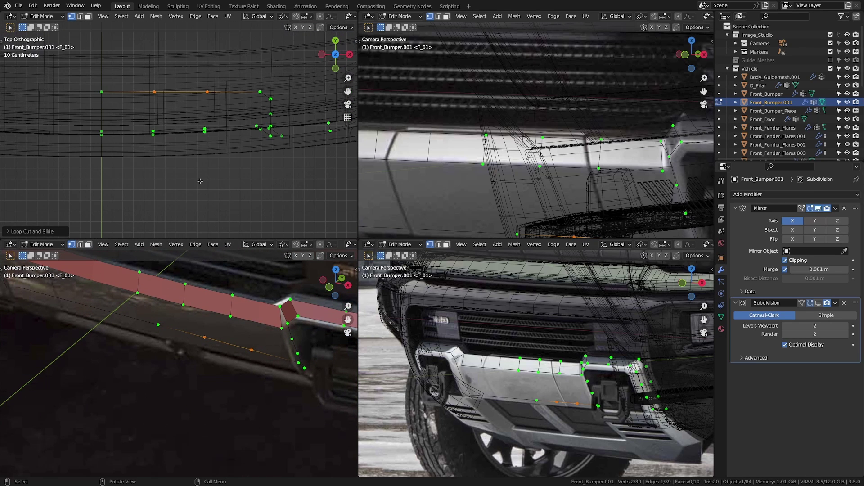
{"action": "key", "text": "ctrl+space"}
{"action": "middle_click_drag", "start_coordinate": [321, 154], "coordinate": [229, 197], "text": "shift"}
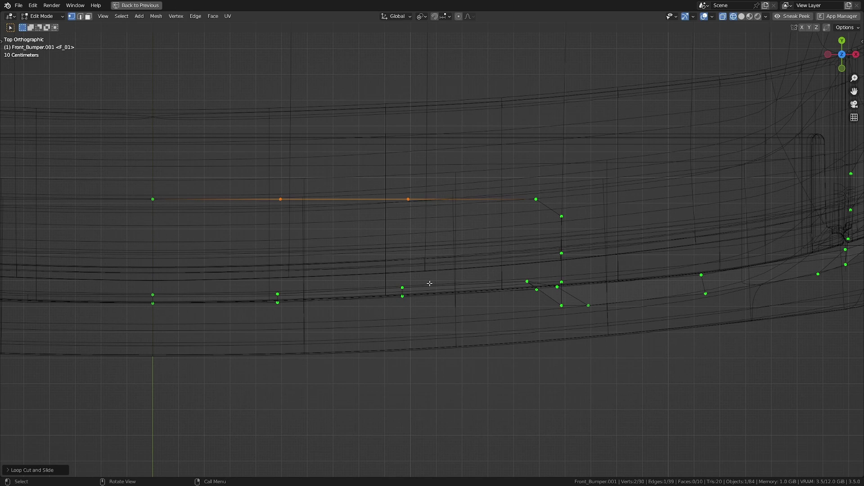
{"action": "left_click", "coordinate": [152, 199], "text": "ctrl"}
{"action": "key", "text": "g"}
{"action": "key", "text": "y"}
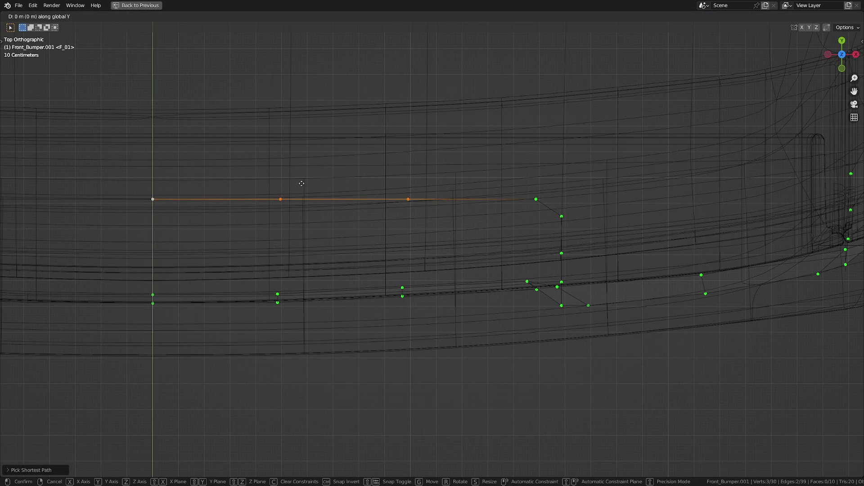
{"action": "left_click", "coordinate": [303, 238]}
{"action": "key", "text": "g"}
{"action": "key", "text": "y"}
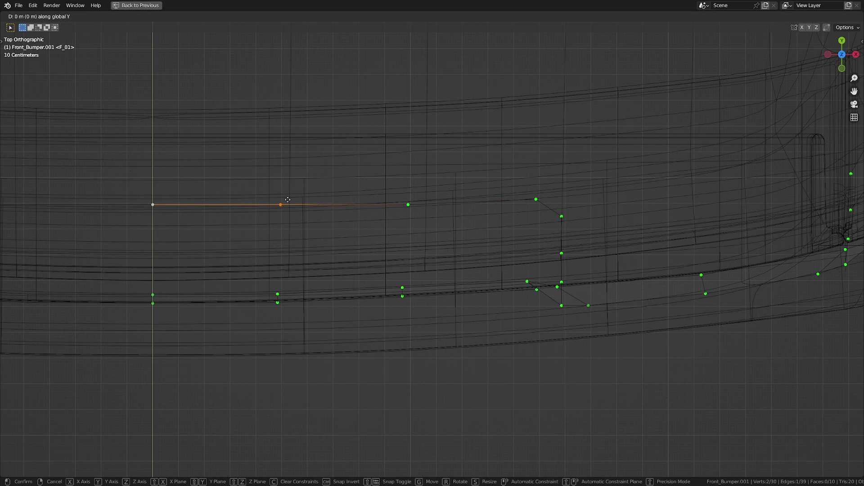
{"action": "left_click", "coordinate": [295, 243]}
{"action": "key", "text": "g"}
{"action": "key", "text": "y"}
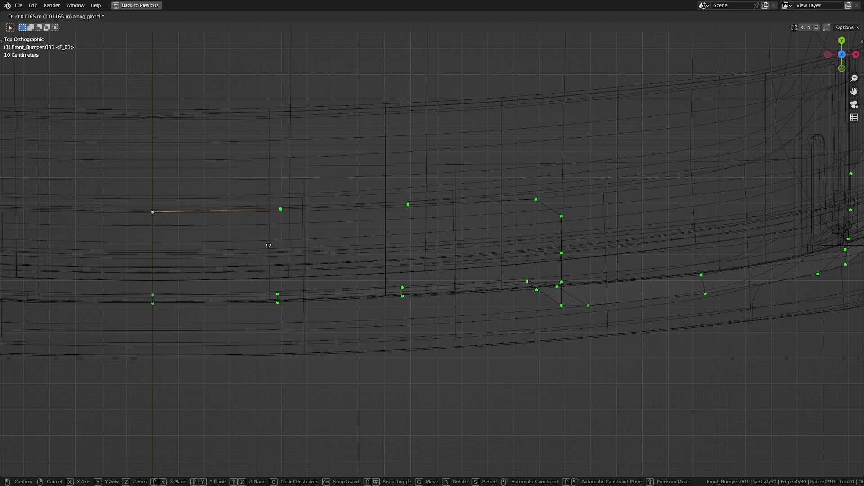
{"action": "left_click", "coordinate": [269, 242]}
Nudge the two intermediate vertices of the trim's bottom edge forward along Y to smooth the curve
{"action": "left_click", "coordinate": [274, 215]}
{"action": "key", "text": "g"}
{"action": "key", "text": "y"}
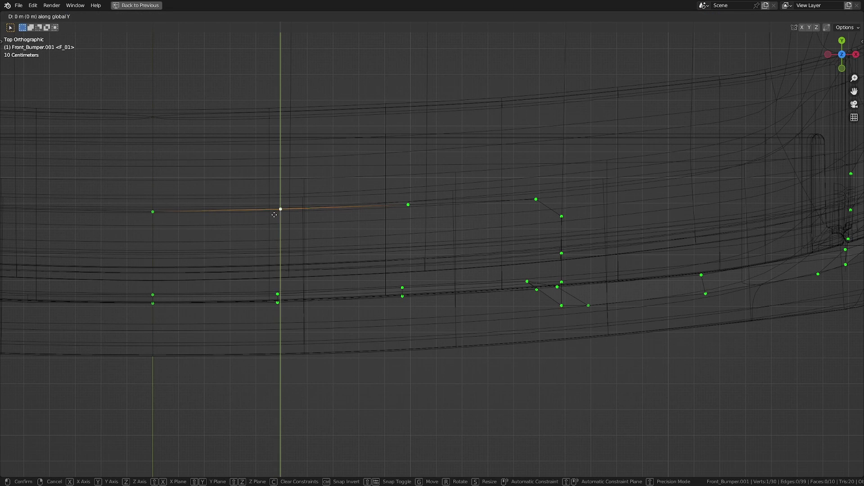
{"action": "left_click", "coordinate": [274, 228]}
{"action": "left_click", "coordinate": [408, 205]}
{"action": "key", "text": "g"}
{"action": "key", "text": "y"}
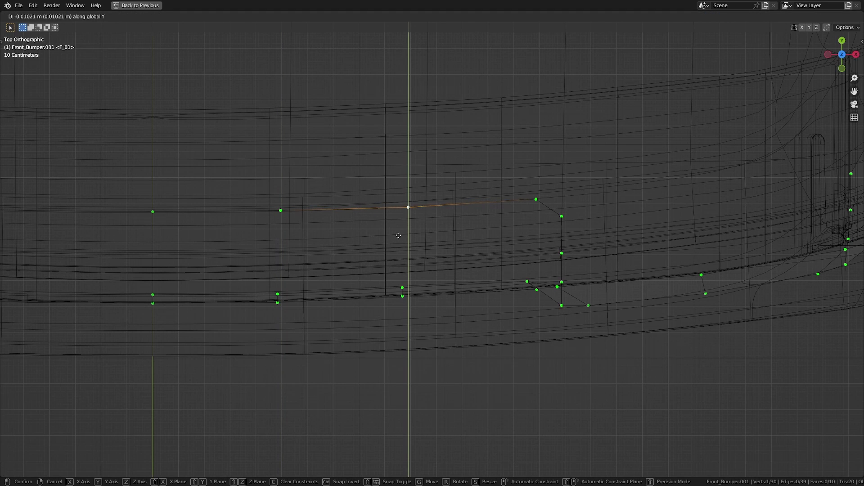
{"action": "left_click", "coordinate": [398, 225]}
Fine-tune the Y position of the bottom edge's outer intermediate, inner intermediate and centre vertices to even out the arc
{"action": "key", "text": "a"}
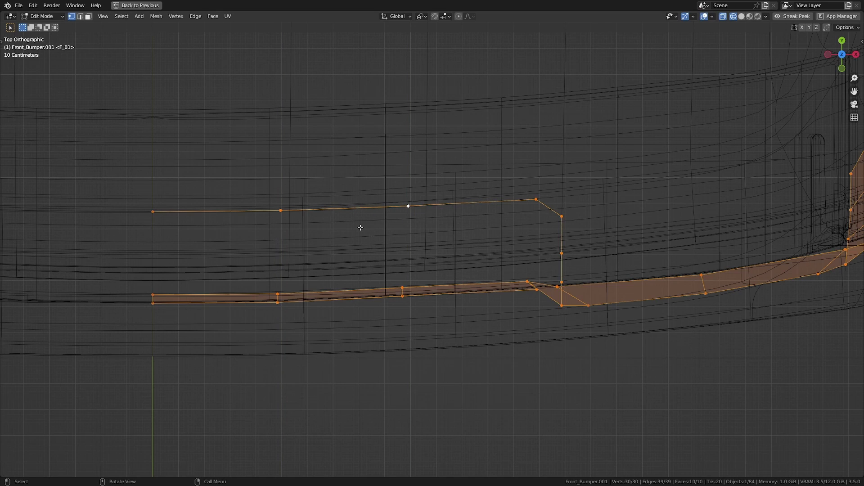
{"action": "left_click", "coordinate": [407, 206]}
{"action": "key", "text": "g"}
{"action": "key", "text": "y"}
{"action": "left_click", "coordinate": [408, 207]}
{"action": "left_click", "coordinate": [280, 210]}
{"action": "key", "text": "g"}
{"action": "key", "text": "y"}
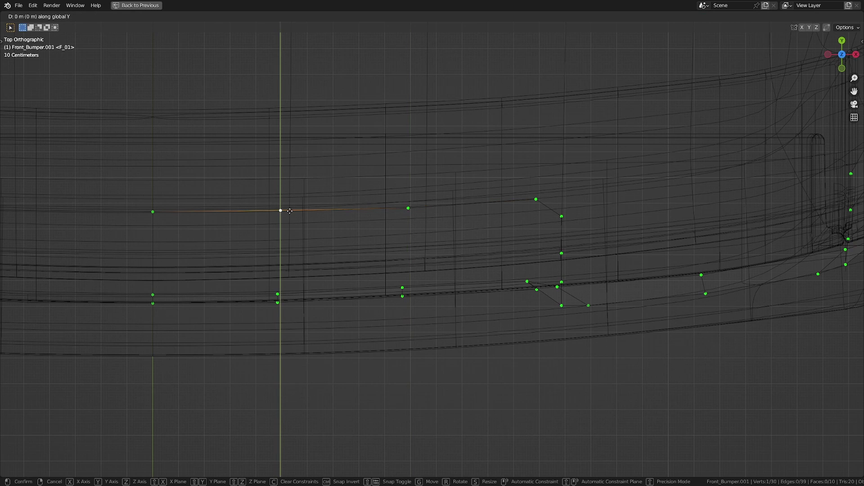
{"action": "left_click", "coordinate": [290, 229]}
{"action": "left_click", "coordinate": [153, 211]}
{"action": "key", "text": "g"}
{"action": "key", "text": "y"}
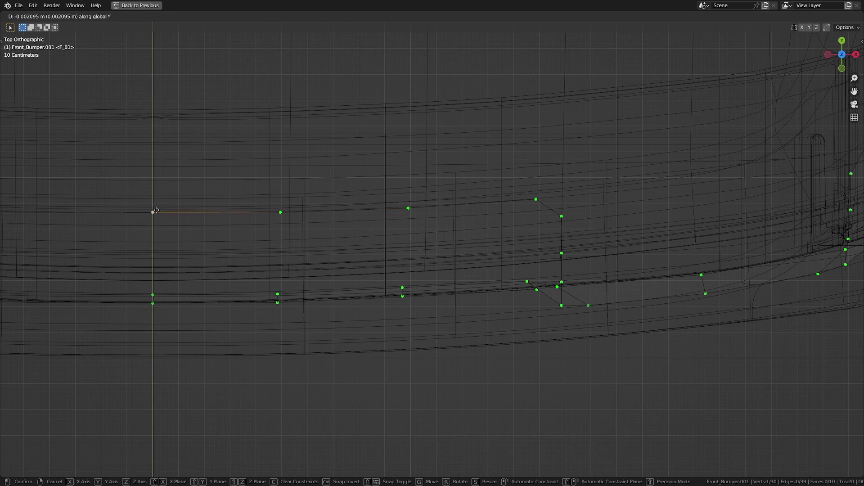
{"action": "left_click", "coordinate": [157, 216]}
{"action": "key", "text": "g"}
{"action": "key", "text": "y"}
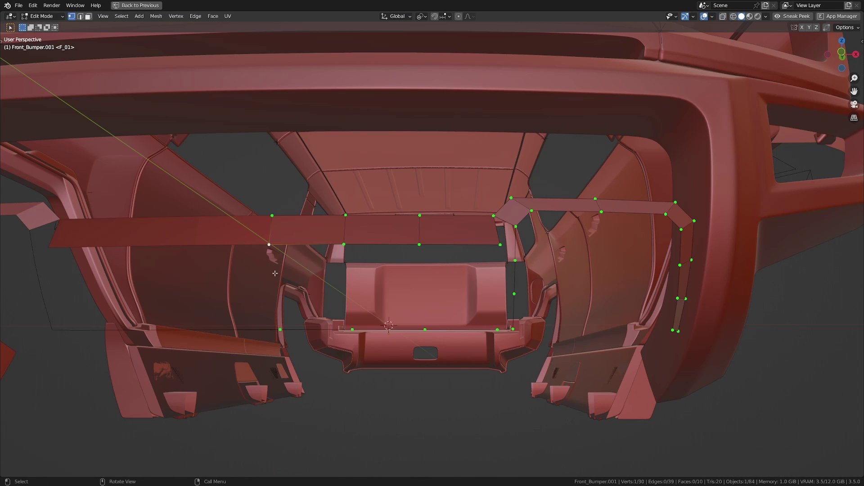
Fill the area between the trim's crease edge and its bottom edge with three faces
{"action": "key", "text": "f"}
{"action": "middle_click_drag", "start_coordinate": [341, 257], "coordinate": [271, 273]}
{"action": "left_click", "coordinate": [367, 269], "text": "alt"}
{"action": "middle_click_drag", "start_coordinate": [367, 268], "coordinate": [438, 306]}
{"action": "key", "text": "f"}
{"action": "key", "text": "f"}
Select the four vertices of the trim's bottom edge and adjust their depth along Y
{"action": "scroll", "coordinate": [438, 306], "scroll_direction": "up", "scroll_amount": 4}
{"action": "left_click", "coordinate": [548, 314]}
{"action": "left_click", "coordinate": [134, 302], "text": "ctrl"}
{"action": "middle_click_drag", "start_coordinate": [392, 275], "coordinate": [306, 286]}
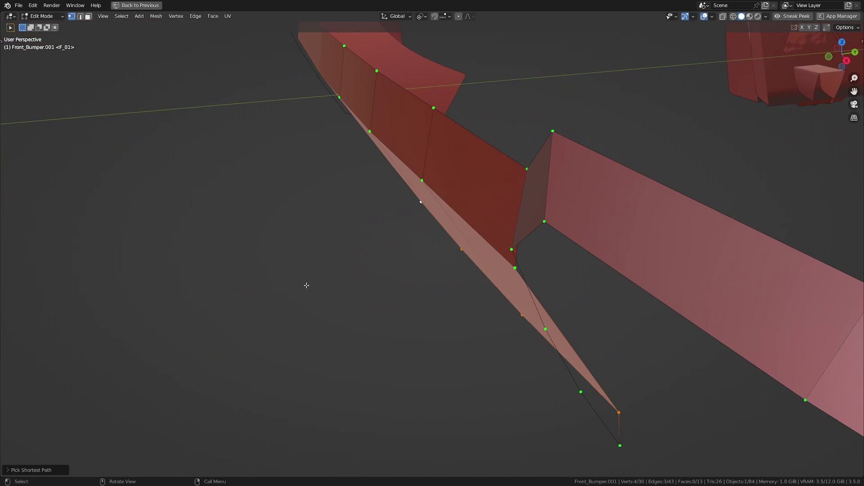
{"action": "key", "text": "g"}
{"action": "key", "text": "y"}
{"action": "left_click", "coordinate": [312, 282]}
Recalculate the mesh normals and add two evenly spaced horizontal loop cuts across the trim's lower faces
{"action": "mouse_move", "coordinate": [405, 270]}
{"action": "middle_mouse_down"}
{"action": "mouse_move", "coordinate": [505, 249]}
{"action": "mouse_move", "coordinate": [509, 258]}
{"action": "mouse_move", "coordinate": [451, 272]}
{"action": "mouse_move", "coordinate": [496, 306]}
{"action": "mouse_move", "coordinate": [451, 285]}
{"action": "mouse_move", "coordinate": [456, 274]}
{"action": "mouse_move", "coordinate": [399, 276]}
{"action": "middle_mouse_up"}
{"action": "scroll", "coordinate": [421, 276], "scroll_direction": "down", "scroll_amount": 2}
{"action": "key", "text": "a"}
{"action": "key", "text": "shift+n"}
{"action": "key", "text": "ctrl+r"}
{"action": "scroll", "coordinate": [457, 274], "scroll_direction": "up", "scroll_amount": 1}
{"action": "left_click", "coordinate": [456, 274]}
{"action": "right_click", "coordinate": [456, 274]}
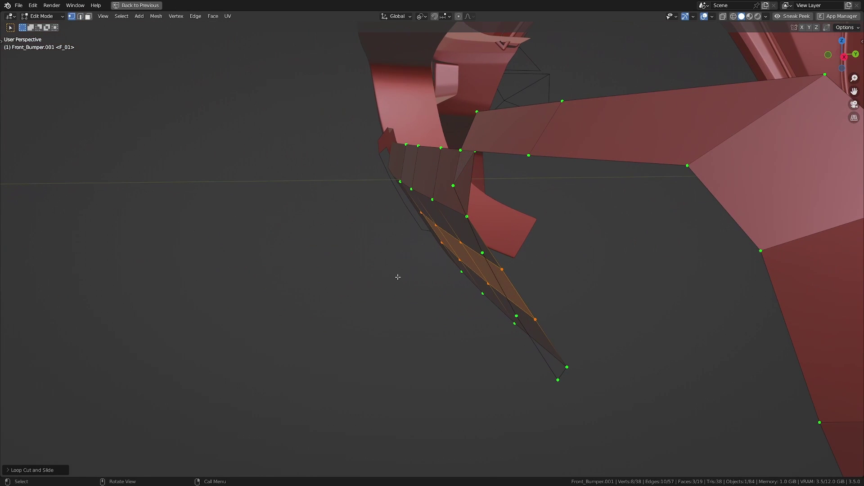
Move the two new horizontal loops about -0.02 m along Y in side view to round the lower trim
{"action": "key", "text": "KP_3"}
{"action": "middle_click_drag", "start_coordinate": [525, 288], "coordinate": [471, 263], "text": "shift"}
{"action": "scroll", "coordinate": [471, 263], "scroll_direction": "up", "scroll_amount": 2}
{"action": "key", "text": "g"}
{"action": "key", "text": "y"}
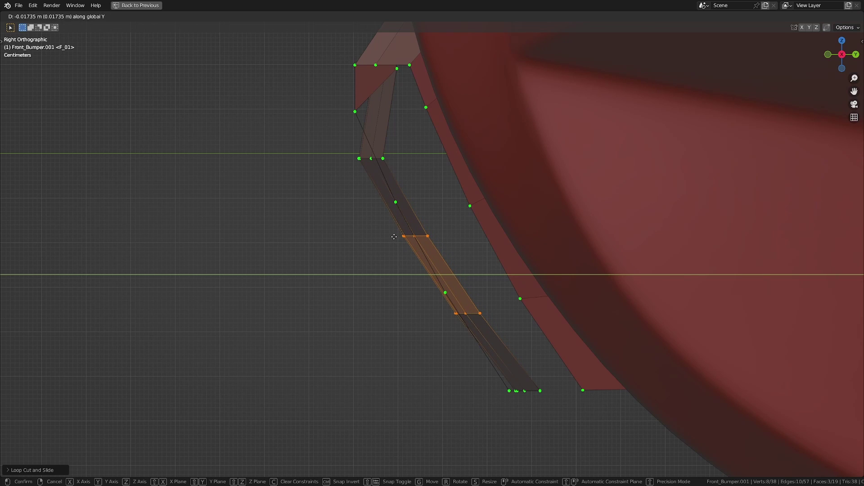
{"action": "left_click", "coordinate": [391, 236]}
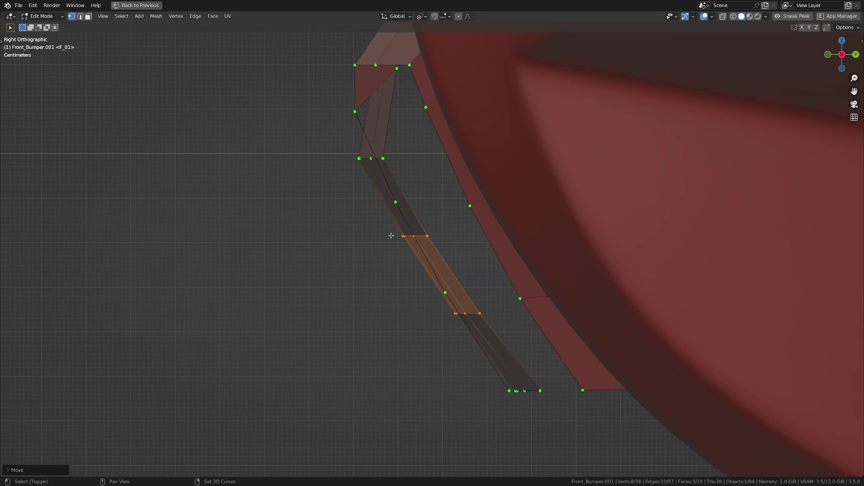
Fill the gap between the trim's outer end and the tow hook surround's inboard edge with four faces
{"action": "middle_click_drag", "start_coordinate": [435, 334], "coordinate": [499, 323]}
{"action": "key", "text": "a"}
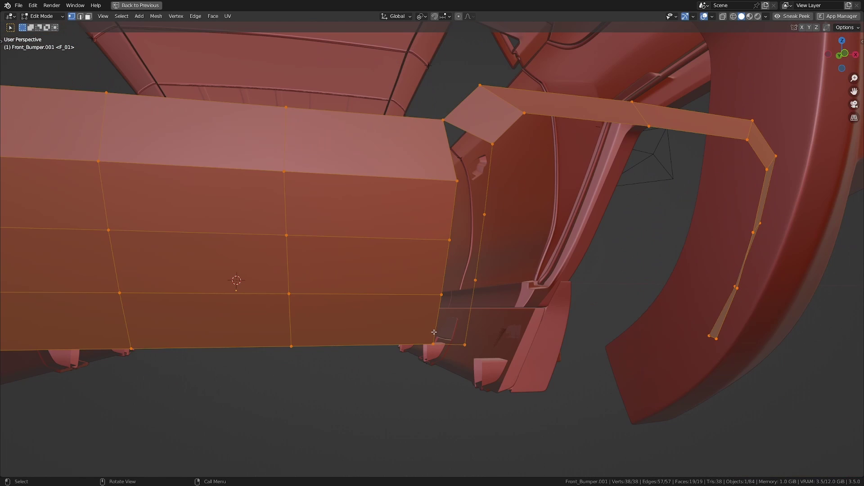
{"action": "left_click", "coordinate": [434, 344]}
{"action": "key", "text": "f"}
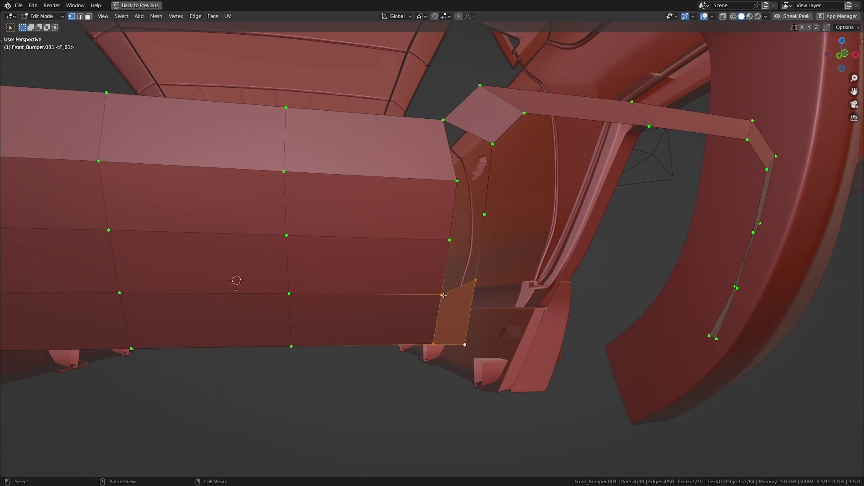
{"action": "left_click", "coordinate": [445, 297]}
{"action": "left_click", "coordinate": [480, 280], "text": "shift"}
{"action": "key", "text": "f"}
{"action": "middle_click_drag", "start_coordinate": [484, 281], "coordinate": [450, 235]}
{"action": "key", "text": "f"}
Move the two middle vertices of the surround's inboard edge about -0.009 m along Y in side view
{"action": "scroll", "coordinate": [461, 292], "scroll_direction": "down", "scroll_amount": 3}
{"action": "key", "text": "alt+a"}
{"action": "middle_click_drag", "start_coordinate": [461, 307], "coordinate": [444, 311]}
{"action": "scroll", "coordinate": [450, 306], "scroll_direction": "up", "scroll_amount": 2}
{"action": "left_click", "coordinate": [488, 273]}
{"action": "key", "text": "KP_3"}
{"action": "mouse_move", "coordinate": [485, 333]}
{"action": "middle_mouse_down", "text": "shift"}
{"action": "mouse_move", "coordinate": [471, 336]}
{"action": "mouse_move", "coordinate": [479, 339]}
{"action": "middle_mouse_up", "text": "shift"}
{"action": "scroll", "coordinate": [489, 333], "scroll_direction": "up", "scroll_amount": 2}
{"action": "key", "text": "shift+z"}
{"action": "middle_click_drag", "start_coordinate": [418, 309], "coordinate": [422, 317], "text": "shift"}
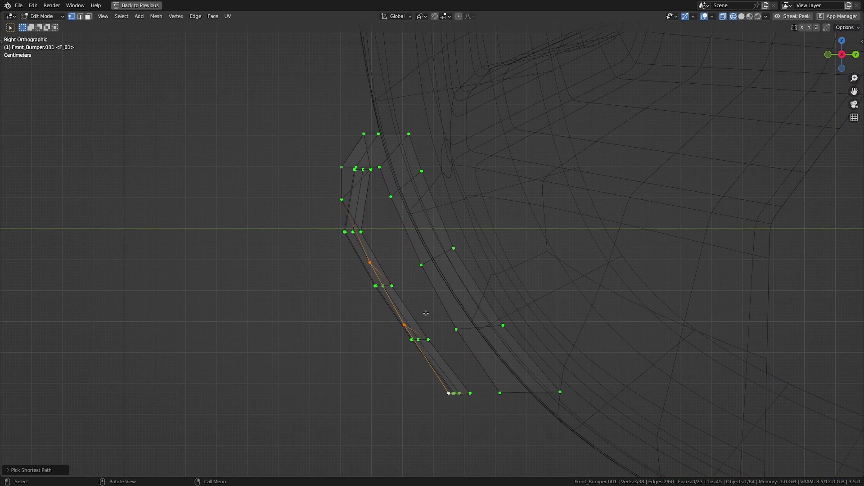
{"action": "key", "text": "g"}
{"action": "key", "text": "y"}
{"action": "key", "text": "Escape"}
{"action": "key", "text": "g"}
{"action": "key", "text": "y"}
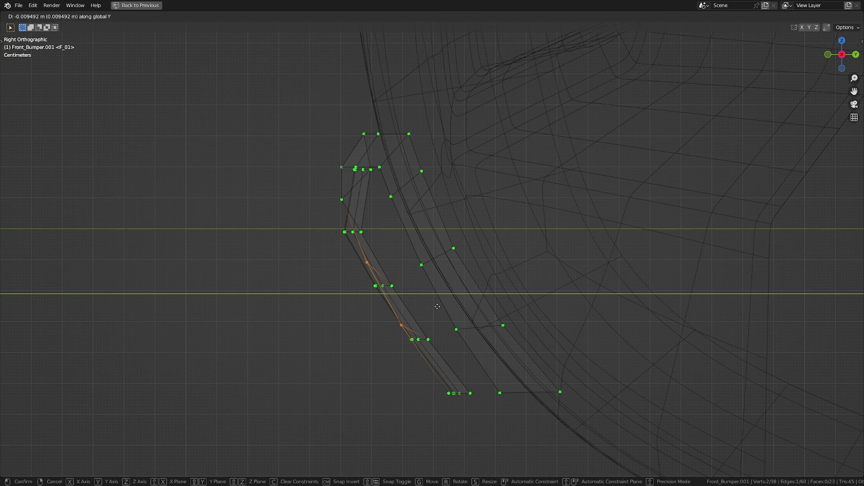
{"action": "left_click", "coordinate": [437, 306]}
Deselect the lower of the two surround vertices and adjust the remaining one along Y
{"action": "left_click_drag", "start_coordinate": [389, 319], "coordinate": [417, 336], "text": "ctrl"}
{"action": "key", "text": "g"}
{"action": "key", "text": "y"}
{"action": "left_click", "coordinate": [427, 290]}
Select the lower trim's nine-face grid and scale it along Y
{"action": "middle_click_drag", "start_coordinate": [427, 291], "coordinate": [495, 293]}
{"action": "scroll", "coordinate": [450, 297], "scroll_direction": "down", "scroll_amount": 1}
{"action": "middle_click_drag", "start_coordinate": [418, 304], "coordinate": [471, 288], "text": "shift"}
{"action": "left_click", "coordinate": [173, 363], "text": "ctrl+shift"}
{"action": "middle_click_drag", "start_coordinate": [173, 363], "coordinate": [609, 296]}
{"action": "key", "text": "s"}
{"action": "key", "text": "y"}
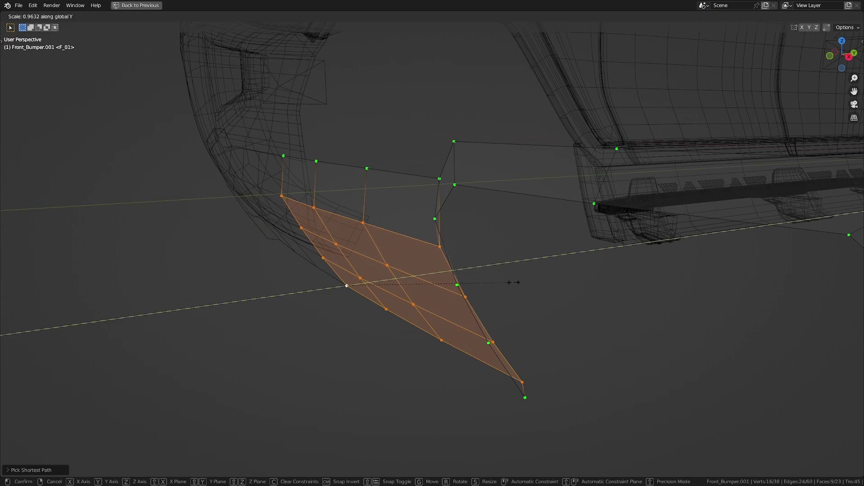
{"action": "left_click", "coordinate": [458, 280]}
Scale the trim selection along Z to refine its height
{"action": "middle_click_drag", "start_coordinate": [457, 281], "coordinate": [247, 402]}
{"action": "middle_click_drag", "start_coordinate": [488, 310], "coordinate": [423, 328]}
{"action": "key", "text": "shift+z"}
{"action": "mouse_move", "coordinate": [558, 299]}
{"action": "middle_mouse_down", "text": "shift"}
{"action": "mouse_move", "coordinate": [454, 318]}
{"action": "mouse_move", "coordinate": [530, 280]}
{"action": "mouse_move", "coordinate": [619, 287]}
{"action": "middle_mouse_up", "text": "shift"}
{"action": "scroll", "coordinate": [454, 319], "scroll_direction": "up", "scroll_amount": 2}
{"action": "key", "text": "s"}
{"action": "key", "text": "z"}
{"action": "left_click", "coordinate": [558, 277]}
{"action": "scroll", "coordinate": [513, 293], "scroll_direction": "down", "scroll_amount": 2}
Select the surround's inner edge loop around the tow hook and fill the opening with a face
{"action": "key", "text": "alt+a"}
{"action": "left_click", "coordinate": [474, 276], "text": "alt"}
{"action": "middle_click_drag", "start_coordinate": [473, 276], "coordinate": [405, 268]}
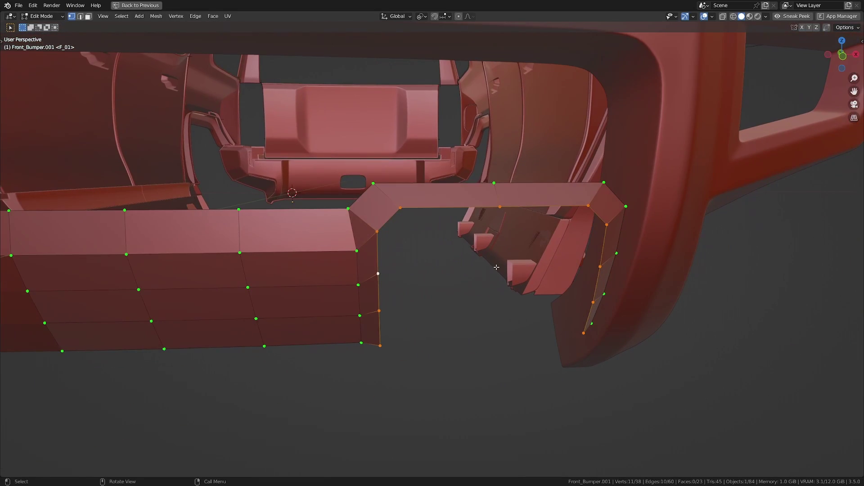
{"action": "key", "text": "KP_0"}
{"action": "key", "text": "shift+z"}
{"action": "scroll", "coordinate": [487, 253], "scroll_direction": "down", "scroll_amount": 1}
{"action": "middle_click_drag", "start_coordinate": [487, 252], "coordinate": [155, 210], "text": "shift"}
{"action": "middle_click_drag", "start_coordinate": [512, 228], "coordinate": [463, 232], "text": "shift"}
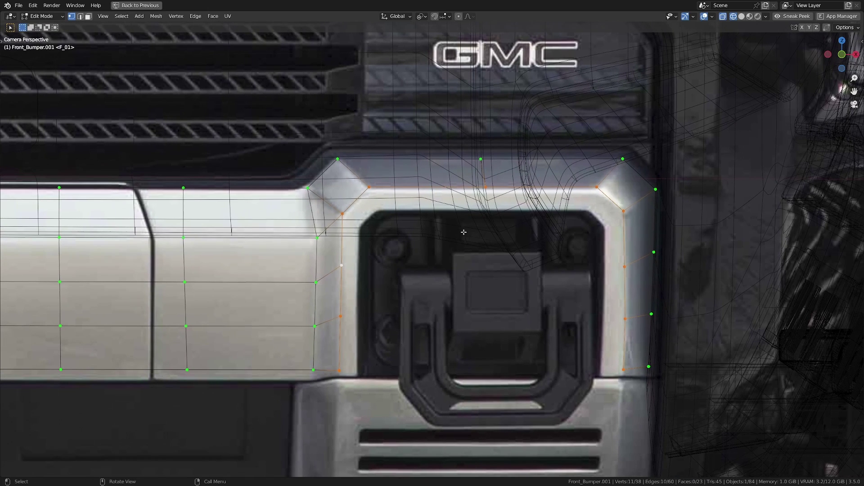
{"action": "key", "text": "f"}
{"action": "scroll", "coordinate": [508, 248], "scroll_direction": "up", "scroll_amount": 1}
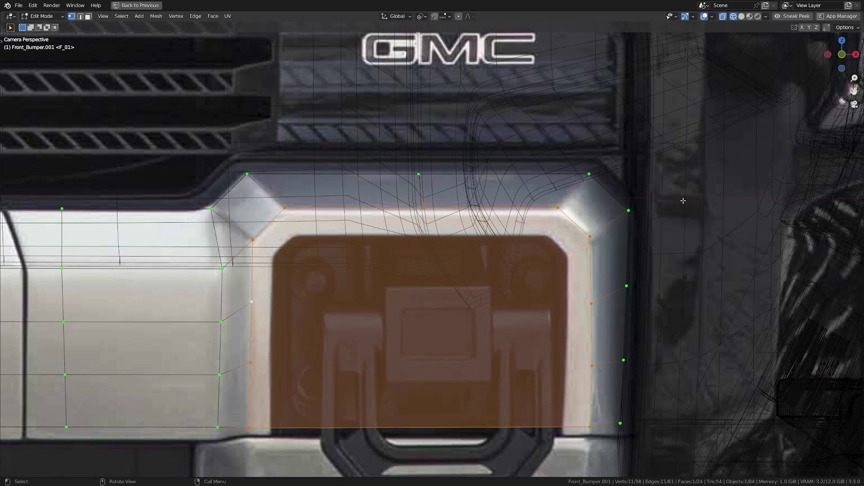
Inset the opening face by about 0.08 m with Boundary off, matching the reference rim, and delete the inner face
{"action": "key", "text": "i"}
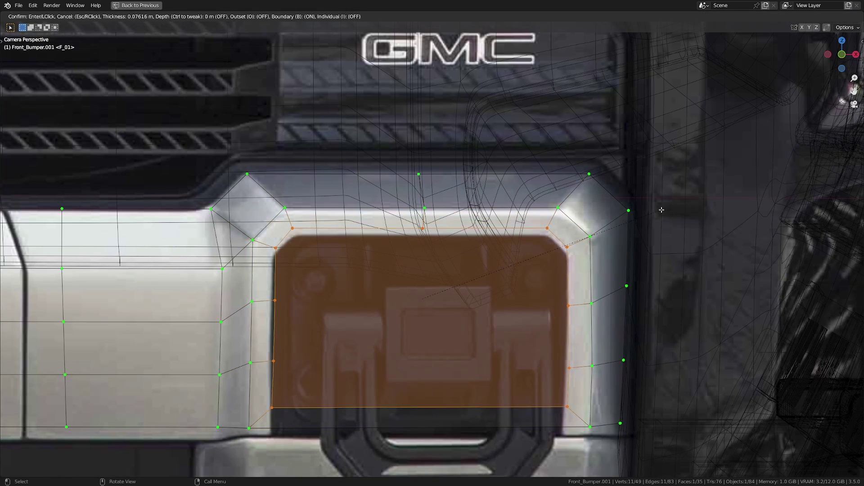
{"action": "key", "text": "b"}
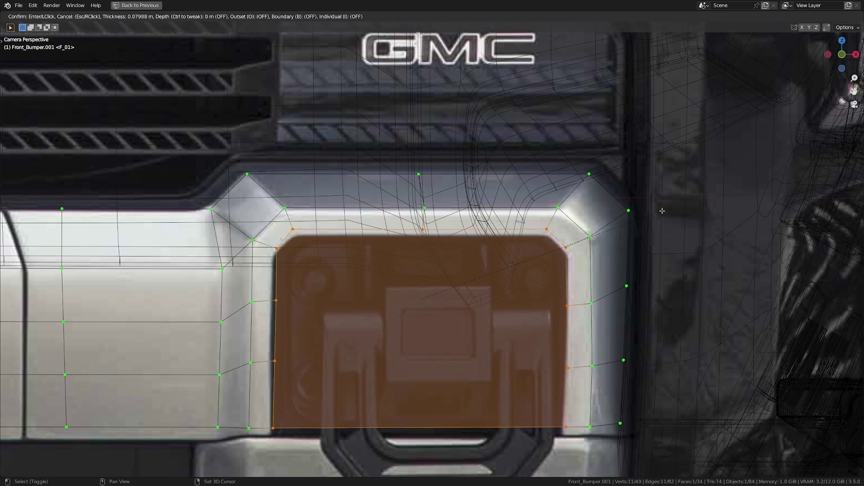
{"action": "left_click", "coordinate": [667, 209]}
{"action": "key", "text": "x"}
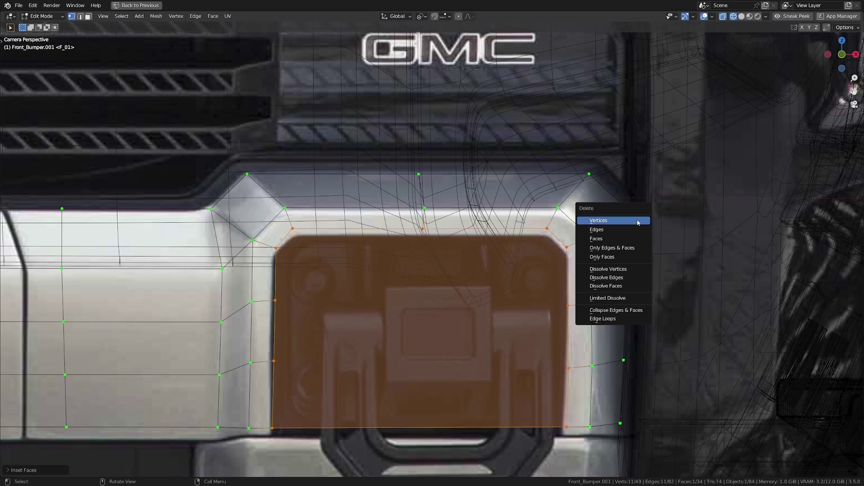
{"action": "left_click", "coordinate": [612, 239]}
Examine the finished trim and tow hook surround from several angles in solid and wireframe shading
{"action": "mouse_move", "coordinate": [592, 245]}
{"action": "middle_mouse_down"}
{"action": "mouse_move", "coordinate": [549, 274]}
{"action": "mouse_move", "coordinate": [486, 193]}
{"action": "middle_mouse_up"}
{"action": "scroll", "coordinate": [549, 274], "scroll_direction": "up", "scroll_amount": 6}
{"action": "scroll", "coordinate": [486, 193], "scroll_direction": "up", "scroll_amount": 3}
{"action": "key", "text": "a"}
{"action": "key", "text": "shift+z"}
{"action": "scroll", "coordinate": [432, 270], "scroll_direction": "up", "scroll_amount": 5}
{"action": "mouse_move", "coordinate": [427, 270]}
{"action": "middle_mouse_down"}
{"action": "mouse_move", "coordinate": [461, 281]}
{"action": "mouse_move", "coordinate": [482, 249]}
{"action": "middle_mouse_up"}
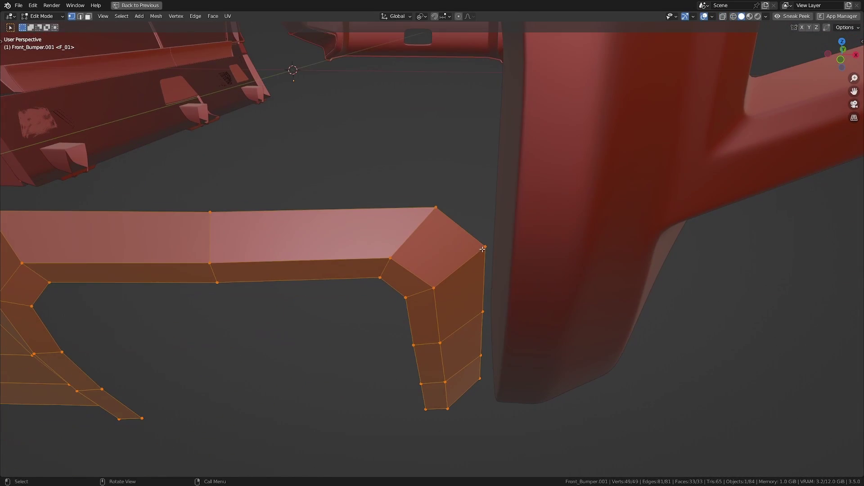
{"action": "scroll", "coordinate": [507, 303], "scroll_direction": "down", "scroll_amount": 5}
{"action": "key", "text": "shift+z"}
{"action": "key", "text": "z"}
{"action": "left_click", "coordinate": [579, 224]}
{"action": "mouse_move", "coordinate": [497, 250]}
{"action": "middle_mouse_down"}
{"action": "mouse_move", "coordinate": [487, 242]}
{"action": "mouse_move", "coordinate": [511, 243]}
{"action": "mouse_move", "coordinate": [448, 246]}
{"action": "middle_mouse_up"}
Switch mesh editing to the Front_Bumper object and show it in front wireframe view
{"action": "key", "text": "Tab"}
{"action": "left_click", "coordinate": [484, 243]}
{"action": "key", "text": "Tab"}
{"action": "key", "text": "KP_1"}
{"action": "key", "text": "shift+z"}
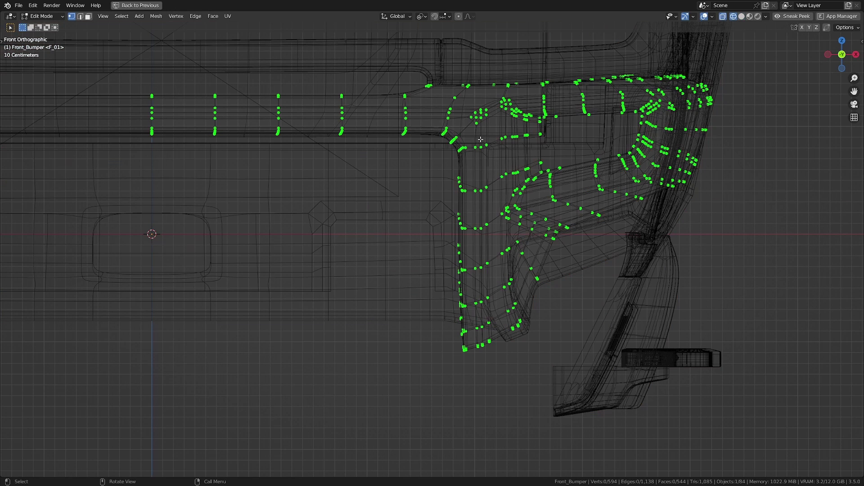
Shift the vertices along the Front_Bumper's vertical inner edge beside the tow hook surround about 0.02 m inward along X
{"action": "left_click_drag", "start_coordinate": [436, 146], "coordinate": [476, 368]}
{"action": "key", "text": "shift+z"}
{"action": "middle_click_drag", "start_coordinate": [458, 229], "coordinate": [450, 238], "text": "shift"}
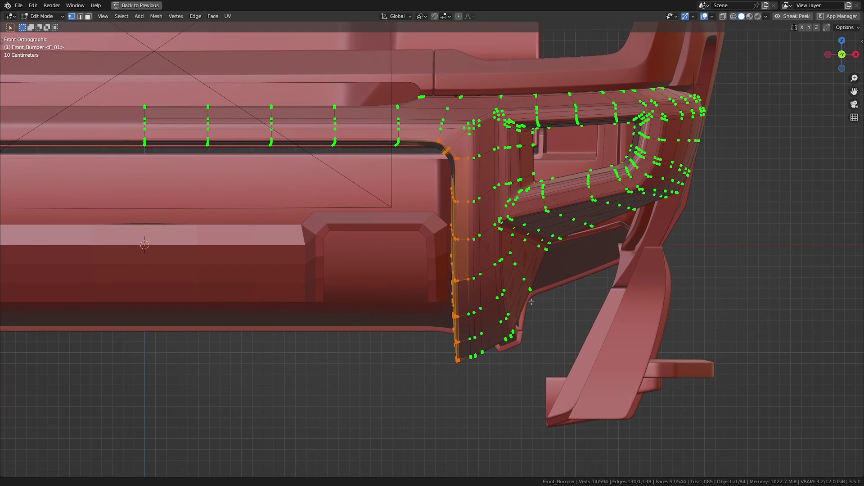
{"action": "key", "text": "shift+z"}
{"action": "left_click_drag", "start_coordinate": [478, 297], "coordinate": [463, 152], "text": "ctrl"}
{"action": "key", "text": "shift+z"}
{"action": "scroll", "coordinate": [426, 115], "scroll_direction": "up", "scroll_amount": 2}
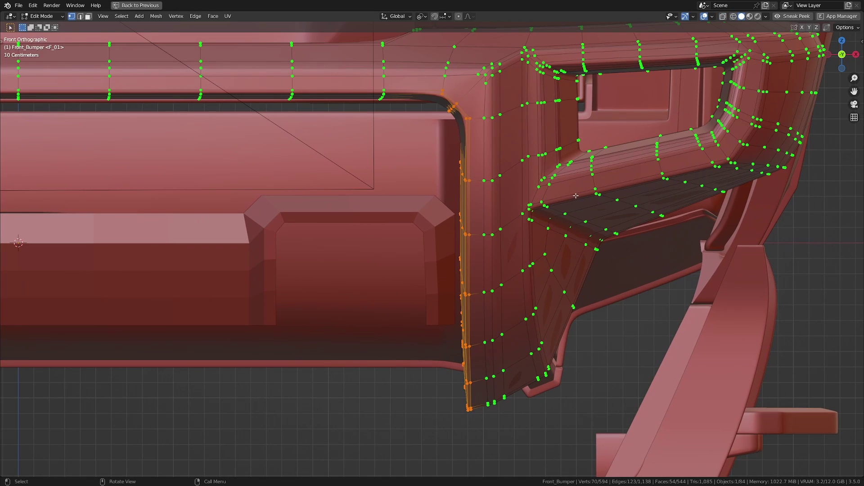
{"action": "key", "text": "g"}
{"action": "key", "text": "x"}
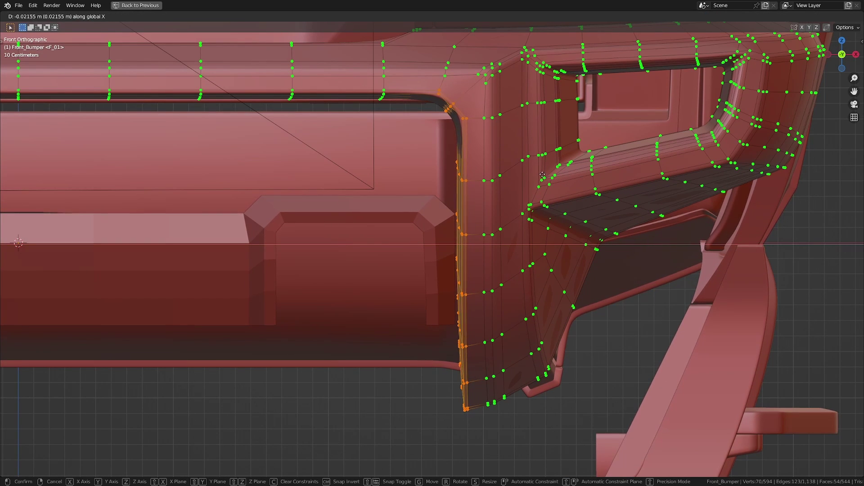
{"action": "left_click", "coordinate": [539, 172]}
{"action": "scroll", "coordinate": [539, 172], "scroll_direction": "down", "scroll_amount": 2}
{"action": "middle_click_drag", "start_coordinate": [508, 193], "coordinate": [418, 233]}
Switch mesh editing to the Front_Bumper.001 trim and show it in front view
{"action": "key", "text": "Tab"}
{"action": "left_click", "coordinate": [437, 244]}
{"action": "key", "text": "Tab"}
{"action": "key", "text": "KP_1"}
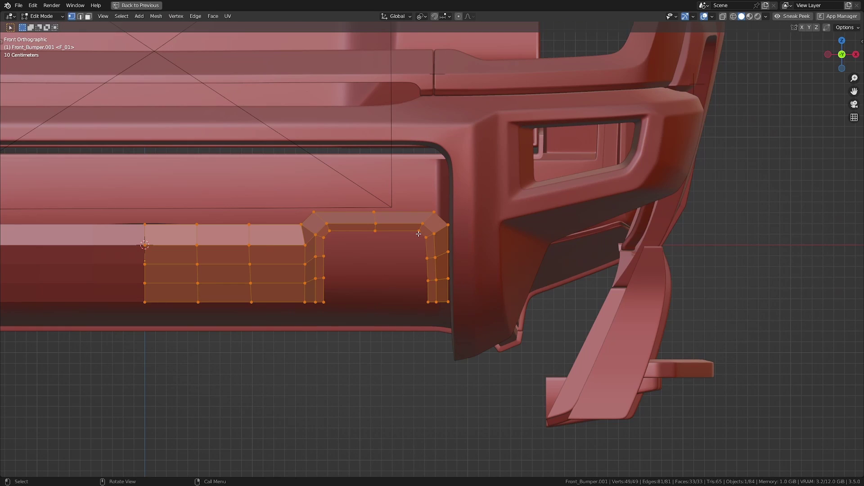
Move all vertices of the tow hook surround's outer side along X to fit against the main bumper's inner edge
{"action": "key", "text": "z"}
{"action": "scroll", "coordinate": [429, 219], "scroll_direction": "up", "scroll_amount": 3}
{"action": "left_click_drag", "start_coordinate": [395, 169], "coordinate": [536, 380]}
{"action": "key", "text": "z"}
{"action": "left_click", "coordinate": [545, 335]}
{"action": "middle_click_drag", "start_coordinate": [545, 336], "coordinate": [576, 303]}
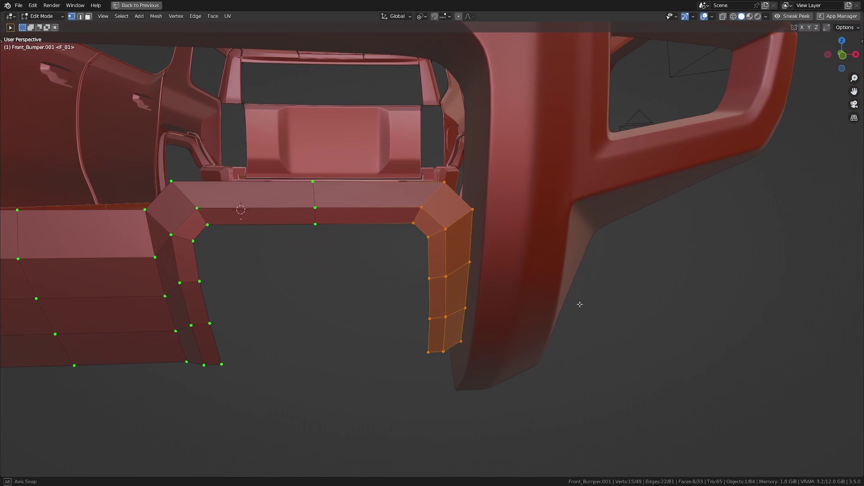
{"action": "key", "text": "g"}
{"action": "key", "text": "x"}
{"action": "left_click", "coordinate": [595, 296]}
{"action": "middle_click_drag", "start_coordinate": [517, 289], "coordinate": [477, 316]}
{"action": "key", "text": "g"}
{"action": "key", "text": "x"}
{"action": "left_click", "coordinate": [481, 310]}
Move the surround's lowest outer corner vertex along X to follow the main bumper's edge
{"action": "left_click", "coordinate": [462, 339]}
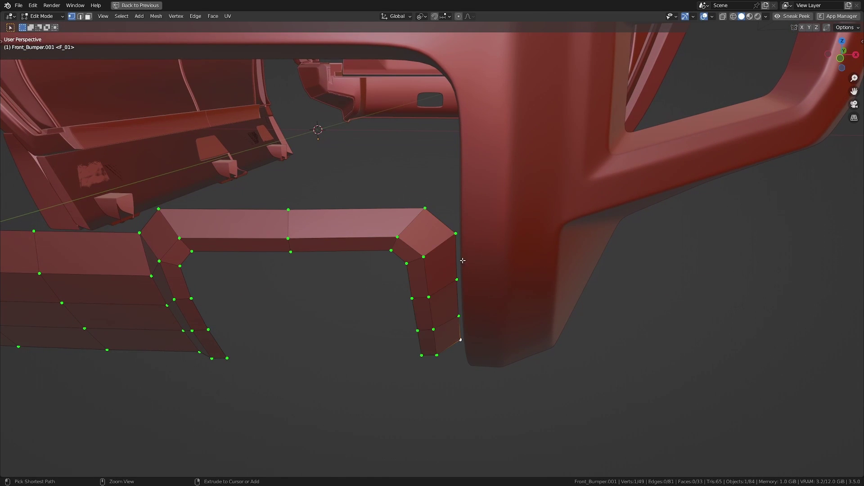
{"action": "key", "text": "g"}
{"action": "mouse_move", "coordinate": [471, 255]}
{"action": "middle_mouse_down"}
{"action": "mouse_move", "coordinate": [478, 249]}
{"action": "mouse_move", "coordinate": [482, 280]}
{"action": "mouse_move", "coordinate": [466, 292]}
{"action": "mouse_move", "coordinate": [423, 266]}
{"action": "mouse_move", "coordinate": [468, 235]}
{"action": "mouse_move", "coordinate": [457, 260]}
{"action": "middle_mouse_up"}
{"action": "key", "text": "x"}
{"action": "left_click", "coordinate": [491, 245]}
{"action": "key", "text": "Tab"}
{"action": "scroll", "coordinate": [465, 295], "scroll_direction": "down", "scroll_amount": 4}
{"action": "key", "text": "Tab"}
Move the tow hook opening's rim edge loop along Y to adjust its depth
{"action": "left_click", "coordinate": [488, 247], "text": "alt"}
{"action": "key", "text": "g"}
{"action": "key", "text": "y"}
{"action": "left_click", "coordinate": [459, 230]}
{"action": "key", "text": "g"}
{"action": "key", "text": "y"}
{"action": "left_click", "coordinate": [462, 247]}
Select the vertices along the opening's upper rim and move them forward along Y
{"action": "left_click", "coordinate": [459, 220]}
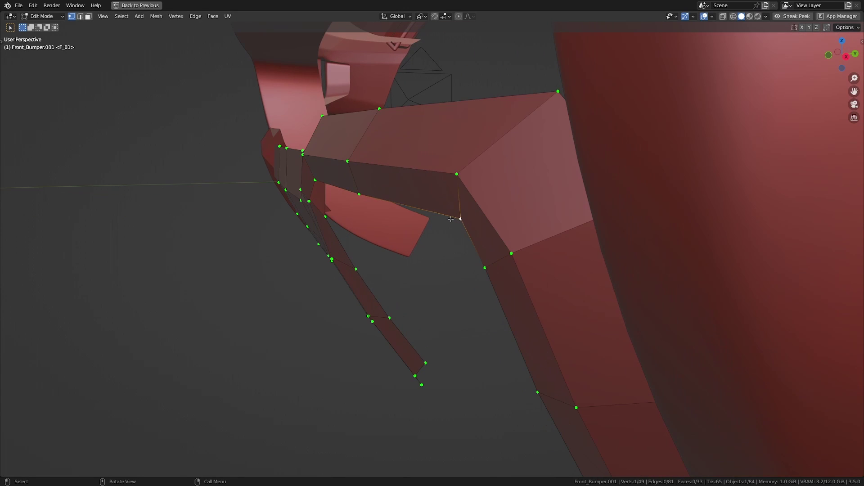
{"action": "left_click", "coordinate": [315, 180], "text": "ctrl"}
{"action": "middle_click_drag", "start_coordinate": [319, 179], "coordinate": [466, 201]}
{"action": "key", "text": "g"}
{"action": "key", "text": "y"}
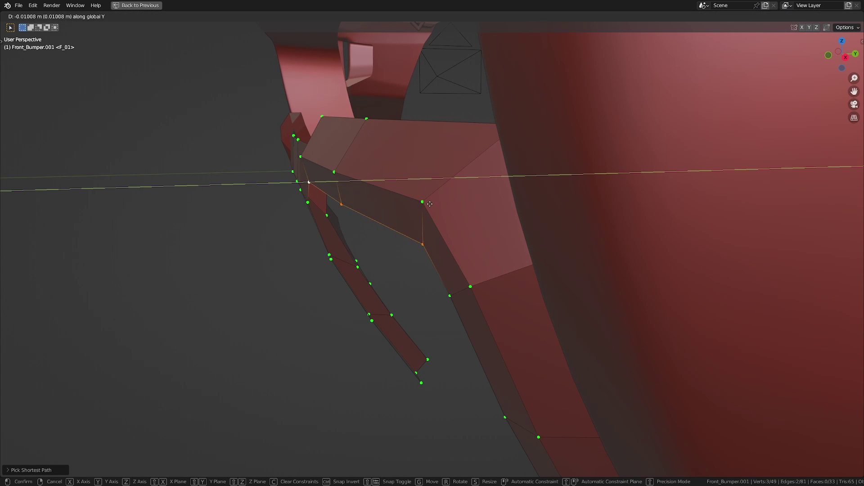
{"action": "left_click", "coordinate": [411, 204]}
Move the middle vertex of the opening's upper rim about 0.004 m backward along Y
{"action": "middle_click_drag", "start_coordinate": [411, 205], "coordinate": [360, 223]}
{"action": "left_click", "coordinate": [359, 223]}
{"action": "key", "text": "g"}
{"action": "key", "text": "y"}
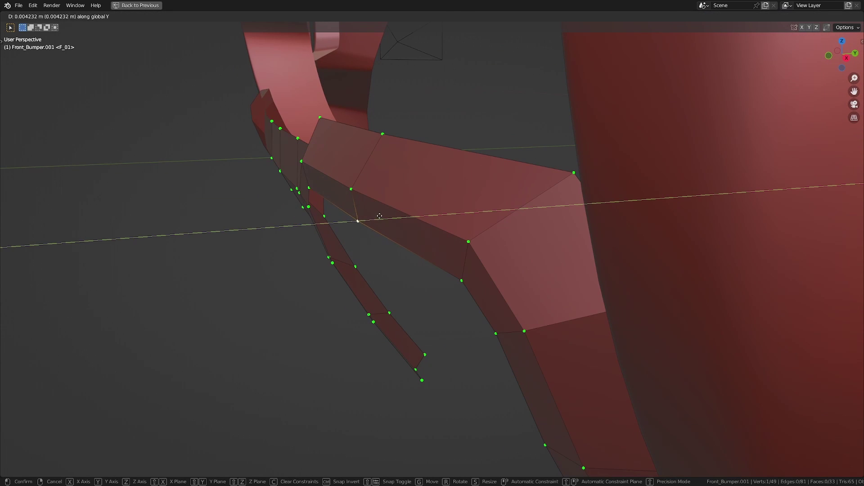
{"action": "left_click", "coordinate": [380, 216]}
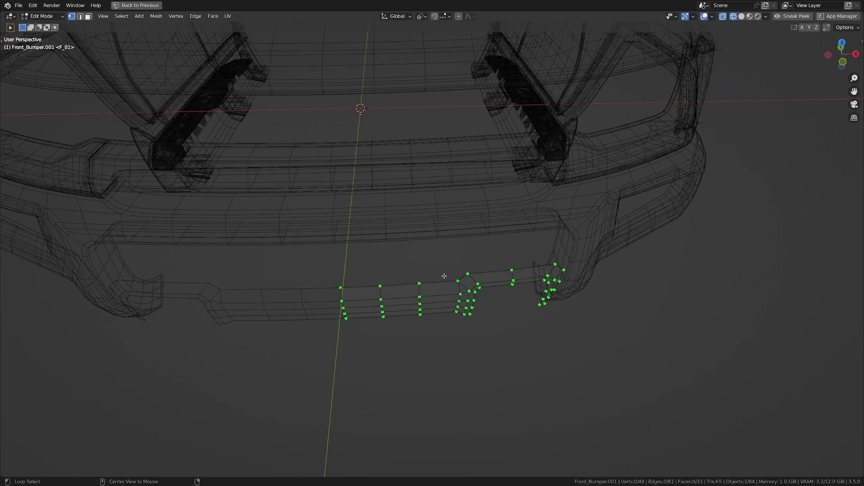
Extrude the trim's upper and outer boundary edges backward along Y to give the part depth
{"action": "left_click", "coordinate": [444, 276], "text": "alt"}
{"action": "middle_click_drag", "start_coordinate": [444, 277], "coordinate": [403, 260]}
{"action": "middle_click_drag", "start_coordinate": [479, 305], "coordinate": [462, 301]}
{"action": "key", "text": "e"}
{"action": "key", "text": "y"}
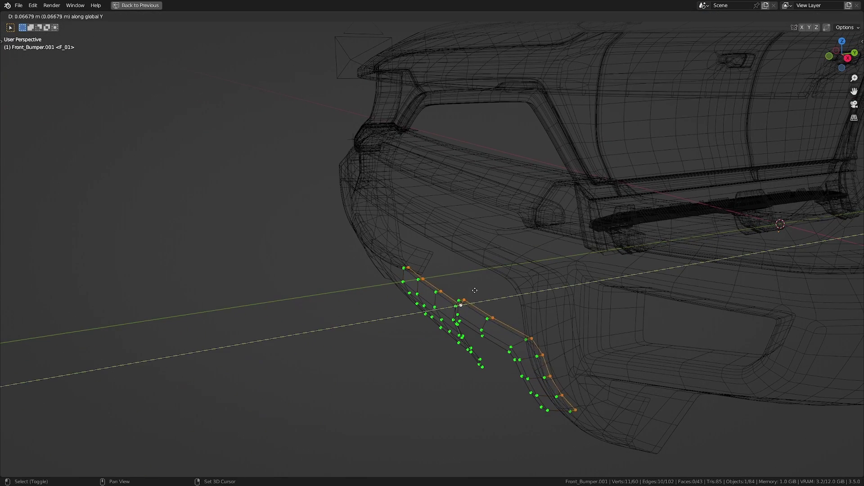
{"action": "left_click", "coordinate": [716, 182]}
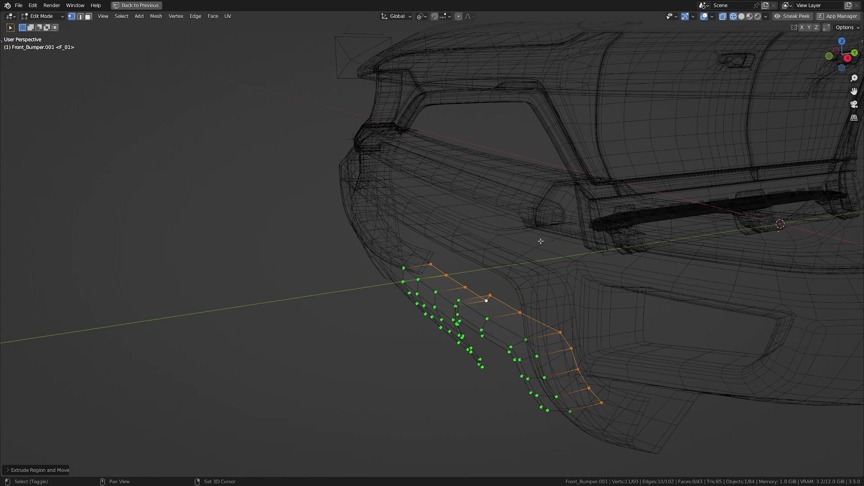
{"action": "middle_click_drag", "start_coordinate": [500, 254], "coordinate": [496, 258]}
{"action": "key", "text": "g"}
{"action": "key", "text": "y"}
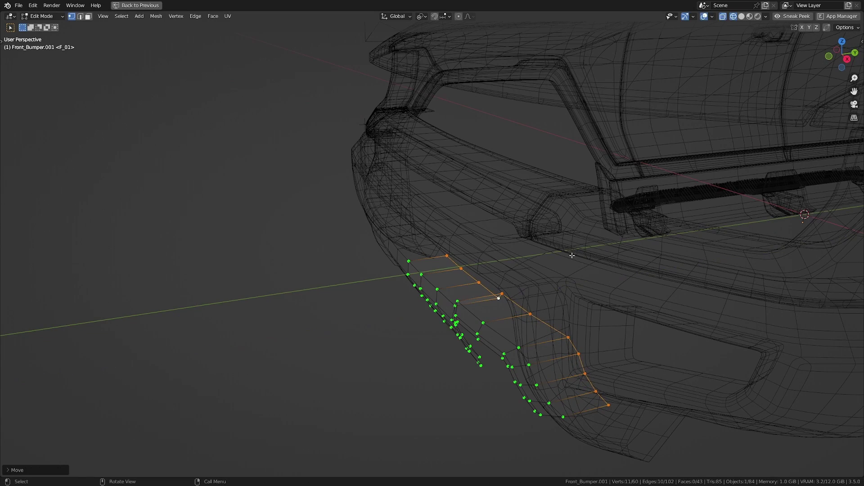
{"action": "left_click", "coordinate": [572, 253]}
Apply Shrink/Fatten of about 0.029 m to the extruded back edge, checking it against the front reference image
{"action": "key", "text": "KP_0"}
{"action": "scroll", "coordinate": [496, 265], "scroll_direction": "up", "scroll_amount": 3}
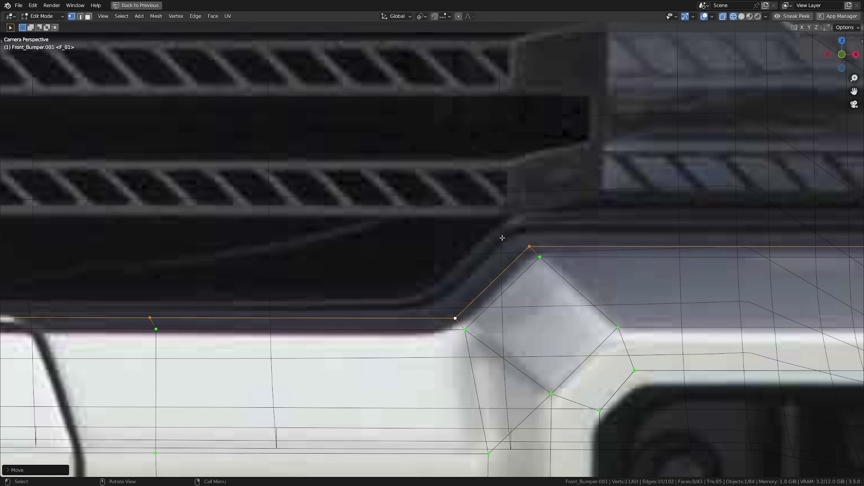
{"action": "scroll", "coordinate": [502, 237], "scroll_direction": "down", "scroll_amount": 5}
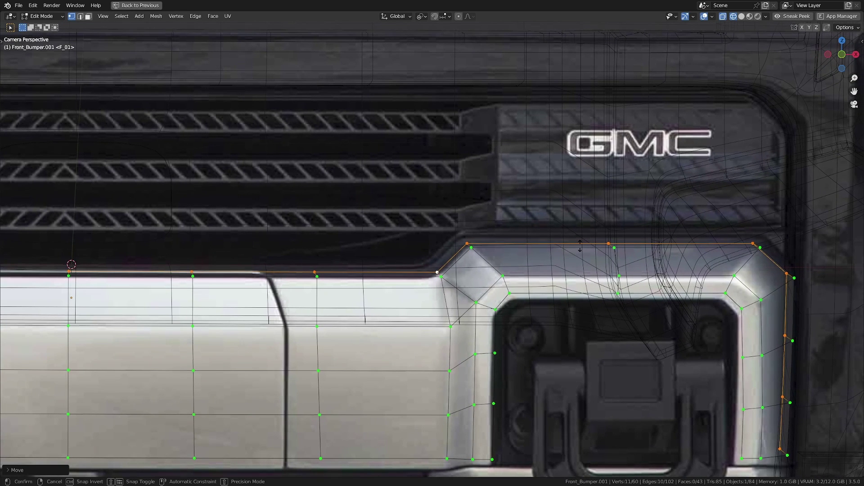
{"action": "key", "text": "alt+s"}
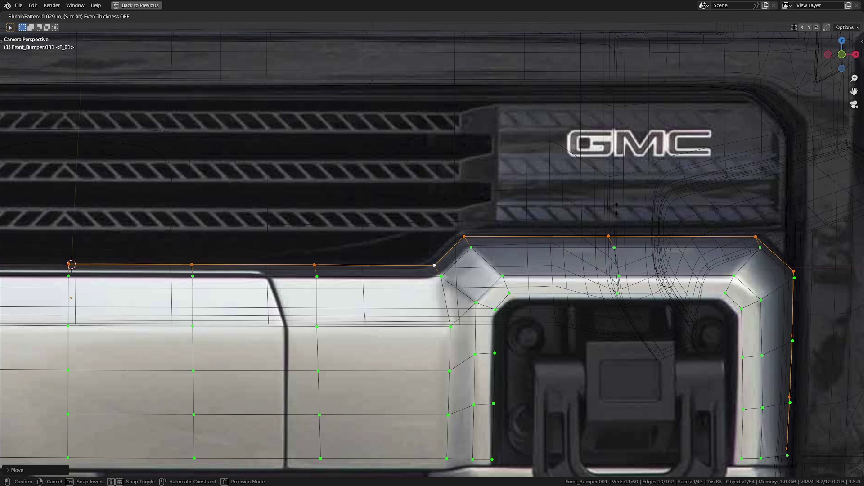
{"action": "left_click", "coordinate": [617, 208]}
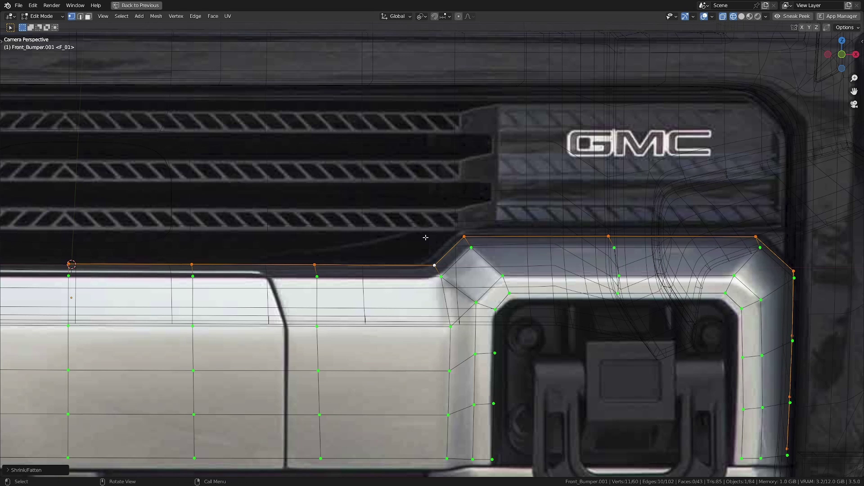
Select the tow hook opening's rim edge loop and extrude it backward along Y to form the inner walls
{"action": "scroll", "coordinate": [738, 221], "scroll_direction": "down", "scroll_amount": 4}
{"action": "key", "text": "shift+z"}
{"action": "key", "text": "KP_0"}
{"action": "left_click", "coordinate": [399, 290], "text": "alt"}
{"action": "middle_click_drag", "start_coordinate": [513, 269], "coordinate": [453, 273]}
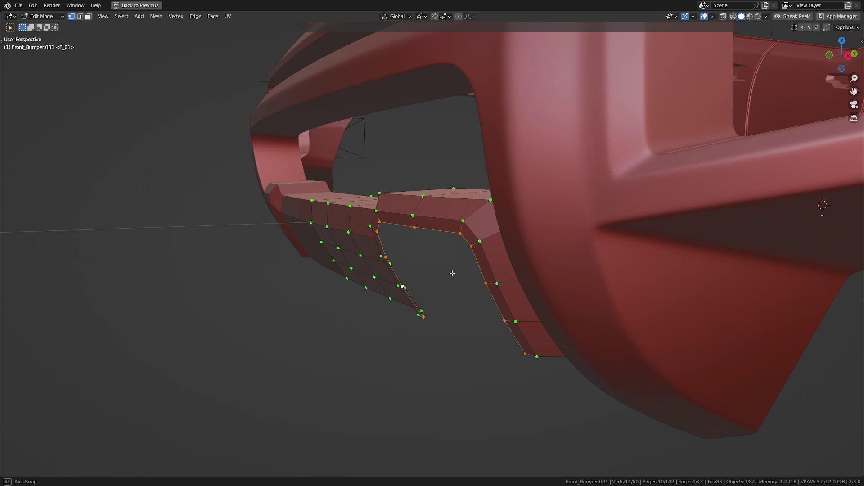
{"action": "key", "text": "e"}
{"action": "key", "text": "y"}
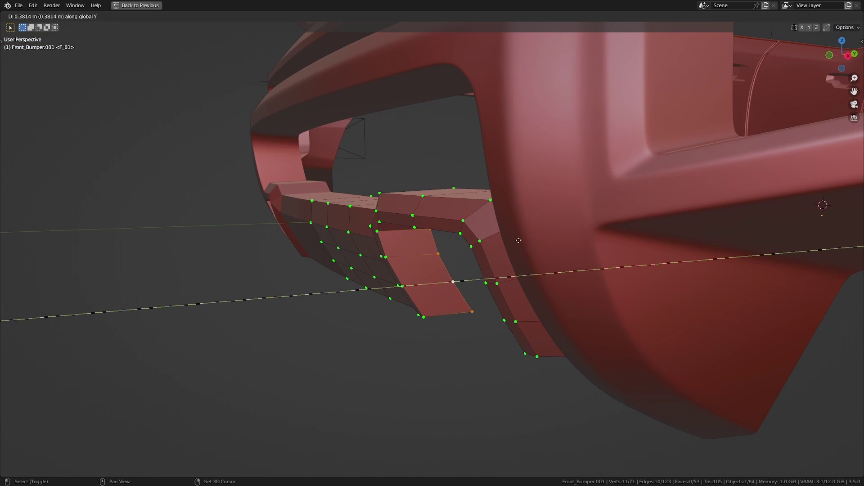
{"action": "left_click", "coordinate": [651, 201]}
Apply Shrink/Fatten of about 0.01 m to the back edge of the opening's inner walls, matching the reference
{"action": "middle_click_drag", "start_coordinate": [560, 241], "coordinate": [545, 272]}
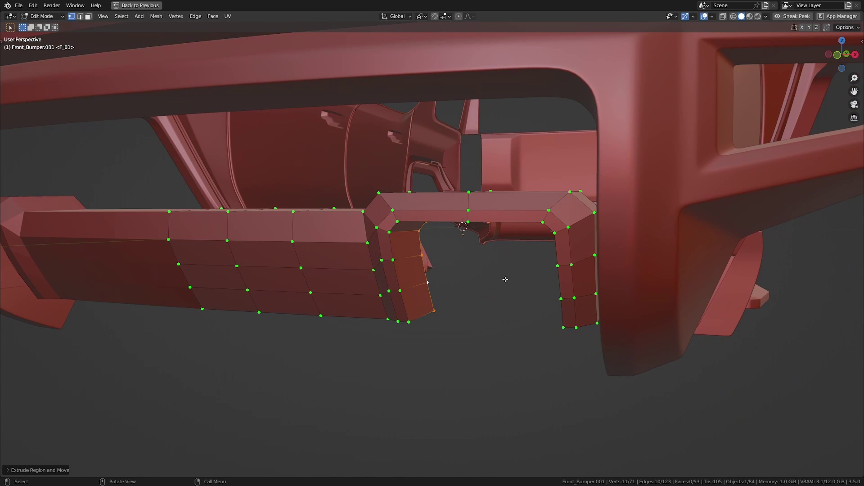
{"action": "key", "text": "KP_0"}
{"action": "scroll", "coordinate": [505, 279], "scroll_direction": "up", "scroll_amount": 8}
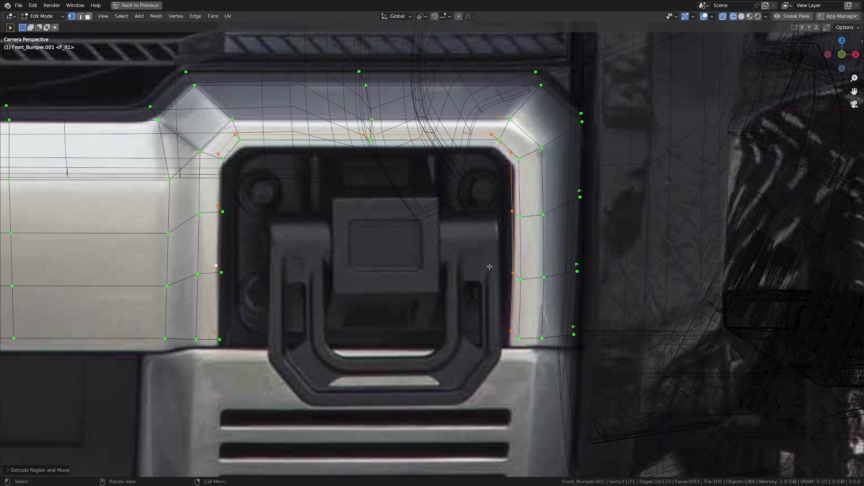
{"action": "key", "text": "alt+s"}
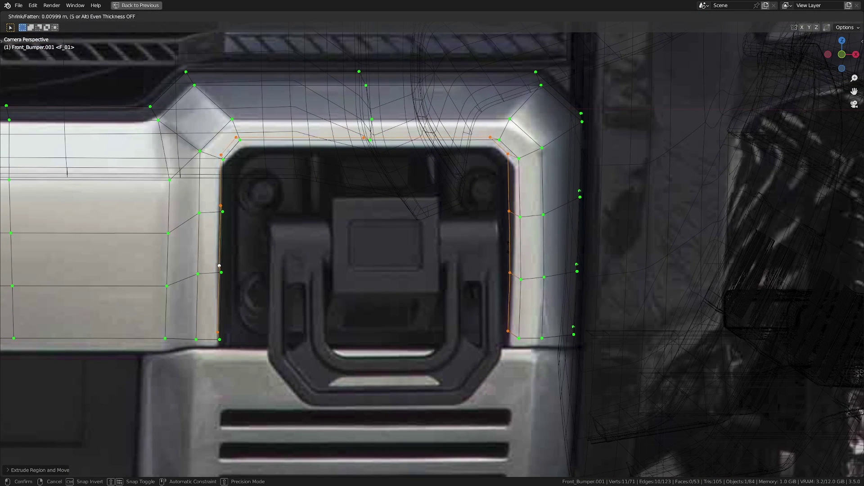
{"action": "left_click", "coordinate": [514, 239]}
Select the path of vertices along the trim's lower edge from the opening to the mirror centre
{"action": "key", "text": "z"}
{"action": "left_click", "coordinate": [513, 258]}
{"action": "mouse_move", "coordinate": [513, 258]}
{"action": "middle_mouse_down"}
{"action": "mouse_move", "coordinate": [443, 266]}
{"action": "mouse_move", "coordinate": [540, 225]}
{"action": "middle_mouse_up"}
{"action": "key", "text": "KP_Decimal"}
{"action": "left_click", "coordinate": [594, 247]}
{"action": "middle_click_drag", "start_coordinate": [405, 315], "coordinate": [360, 310]}
{"action": "left_click", "coordinate": [270, 328], "text": "ctrl"}
{"action": "middle_click_drag", "start_coordinate": [504, 202], "coordinate": [463, 198]}
{"action": "key", "text": "e"}
{"action": "key", "text": "y"}
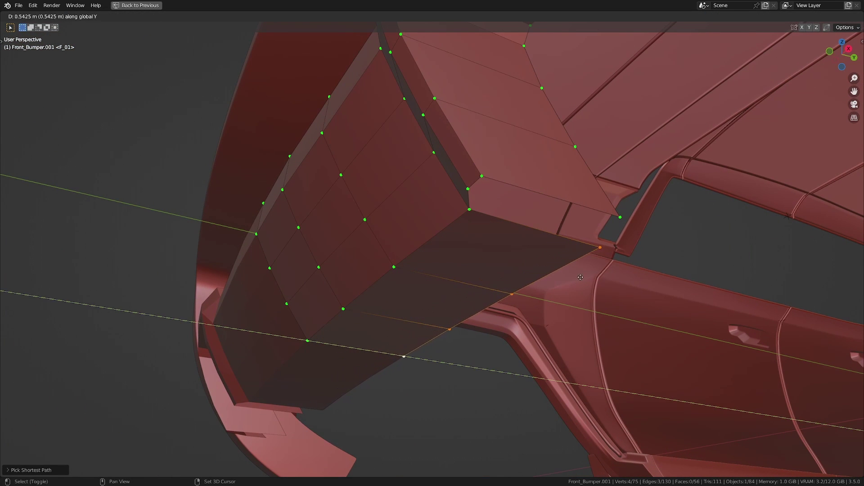
{"action": "left_click", "coordinate": [453, 329]}
{"action": "middle_click_drag", "start_coordinate": [537, 297], "coordinate": [402, 235]}
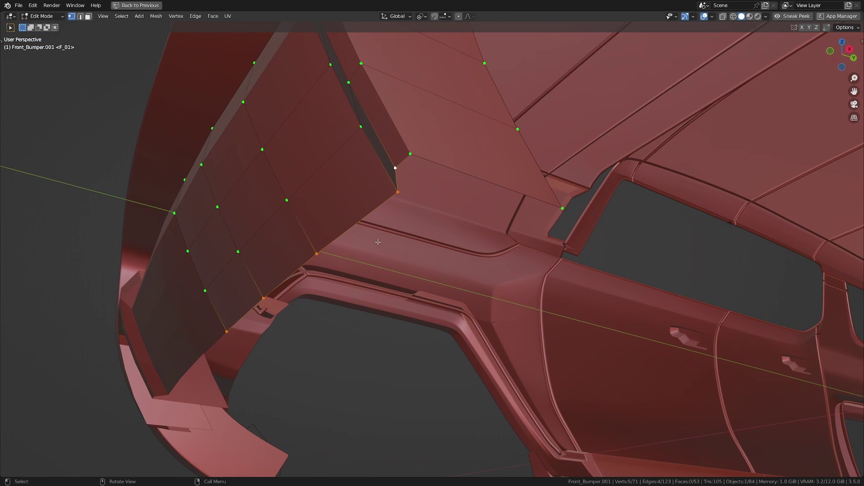
Extrude the trim's lower edge, including the rim's lower corner vertex, backward along Y
{"action": "key", "text": "e"}
{"action": "key", "text": "y"}
{"action": "left_click", "coordinate": [711, 194]}
{"action": "middle_click_drag", "start_coordinate": [712, 194], "coordinate": [528, 205]}
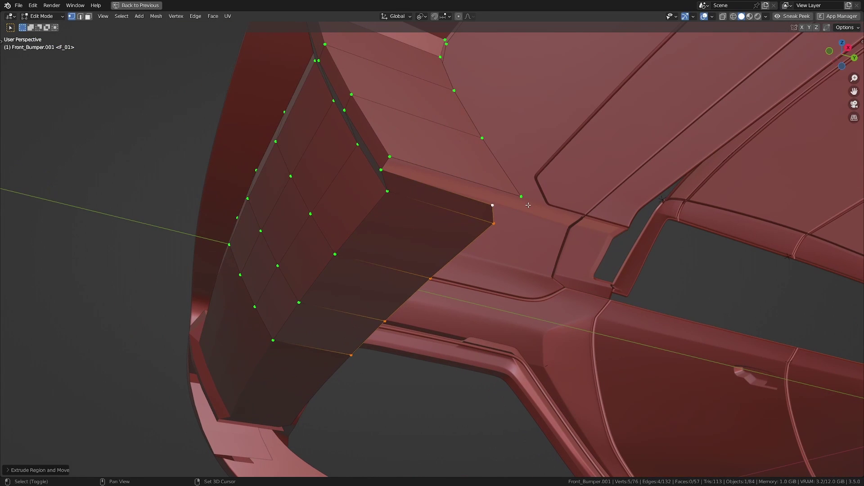
Scale the extruded lower back edge and fill a face between its end and the opening's inner wall
{"action": "key", "text": "s"}
{"action": "left_click", "coordinate": [506, 246]}
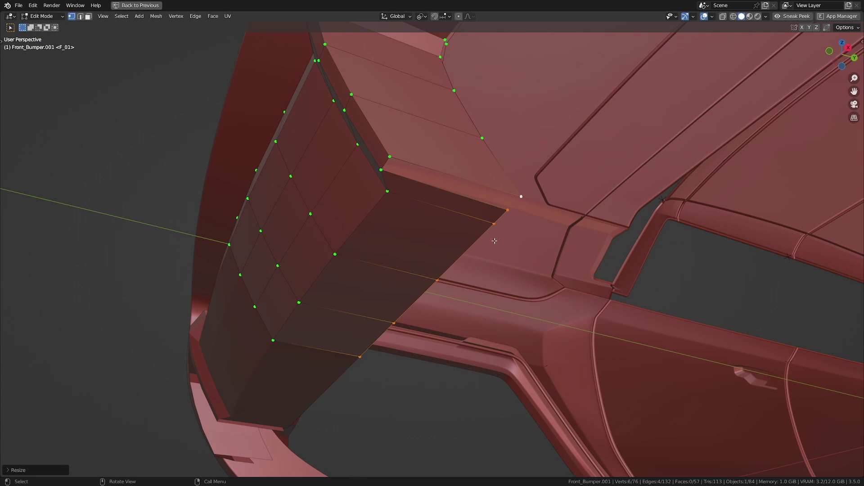
{"action": "key", "text": "f"}
{"action": "middle_click_drag", "start_coordinate": [450, 253], "coordinate": [518, 265]}
{"action": "scroll", "coordinate": [499, 259], "scroll_direction": "down", "scroll_amount": 2}
{"action": "scroll", "coordinate": [577, 273], "scroll_direction": "up", "scroll_amount": 1}
{"action": "middle_click_drag", "start_coordinate": [630, 270], "coordinate": [409, 290], "text": "shift"}
Turn on the Subdivision modifier's viewport display for Front_Bumper.001 and view the smoothed trim from above
{"action": "key", "text": "a"}
{"action": "key", "text": "ctrl+space"}
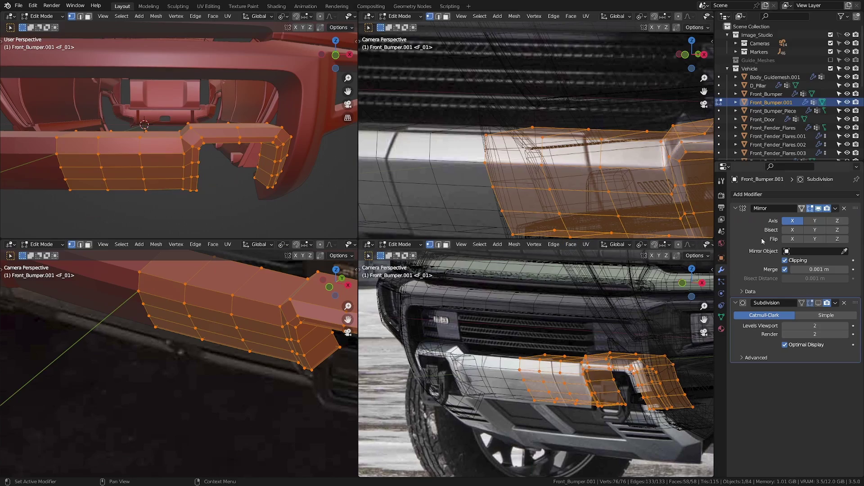
{"action": "left_click", "coordinate": [818, 303]}
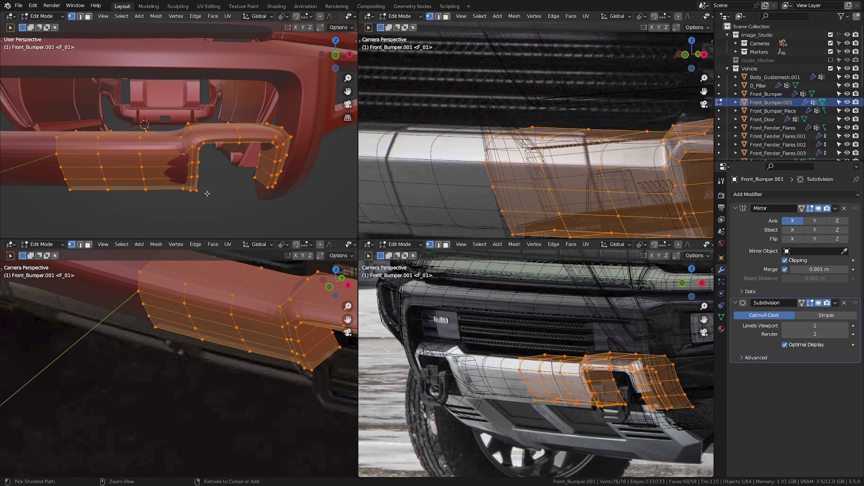
{"action": "key", "text": "ctrl+space"}
{"action": "middle_click_drag", "start_coordinate": [207, 193], "coordinate": [414, 270]}
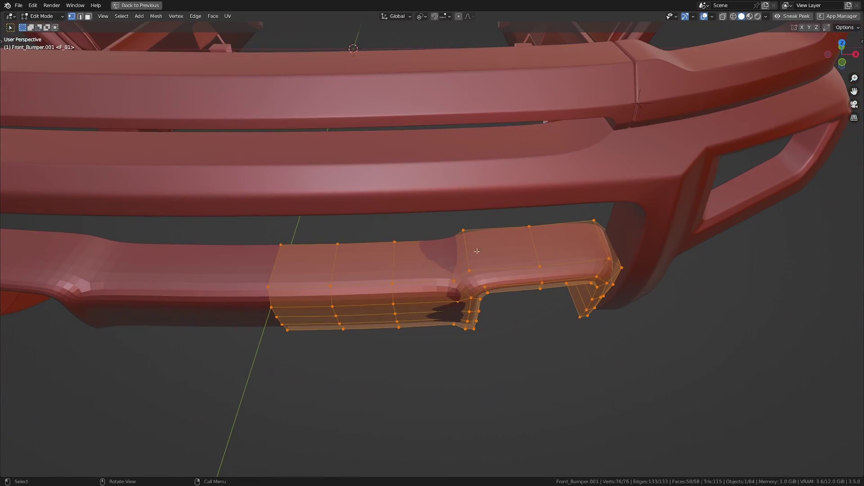